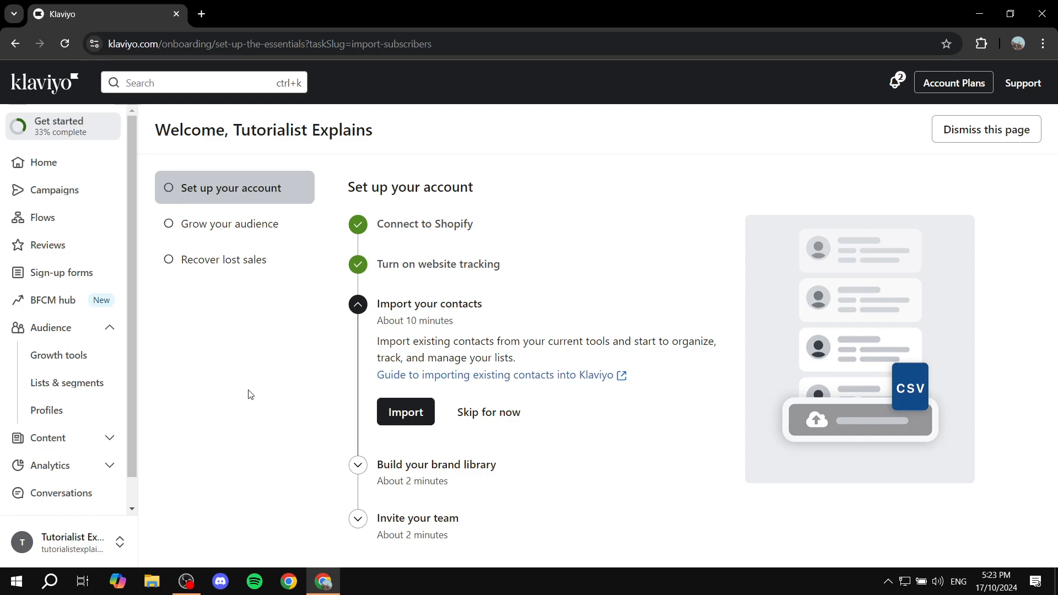
- Copy the iframe embed code of the YouTube video "Red for 1 minute" and close the video's page
click(201, 14)
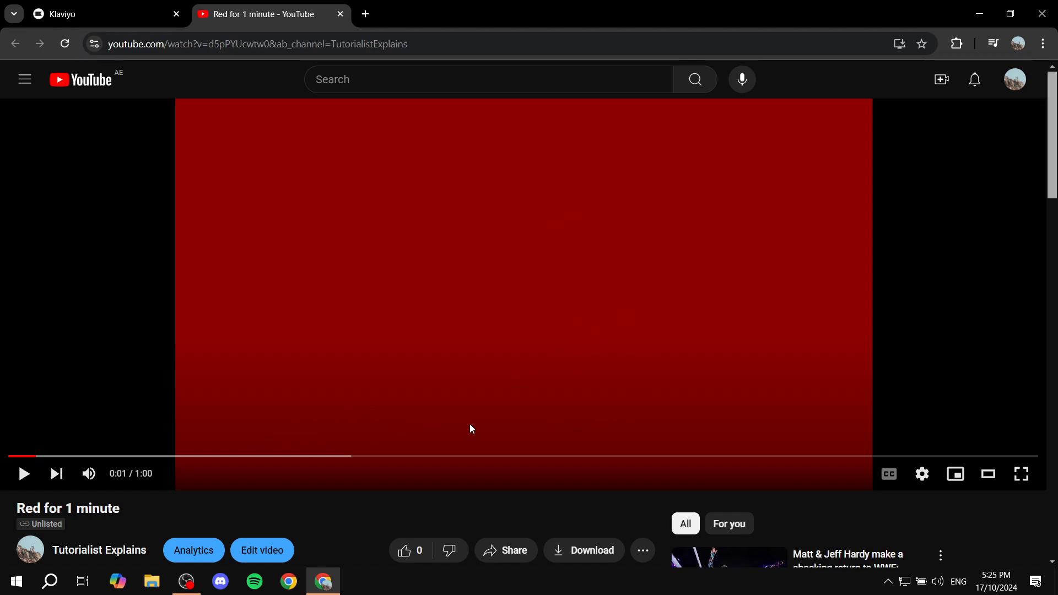
click(520, 550)
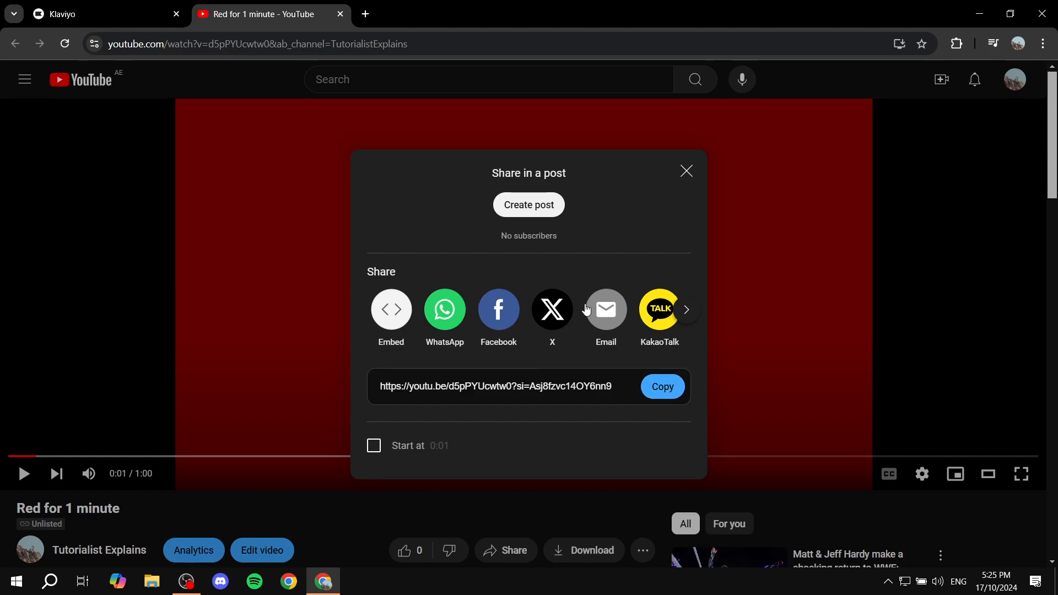
click(142, 7)
click(259, 8)
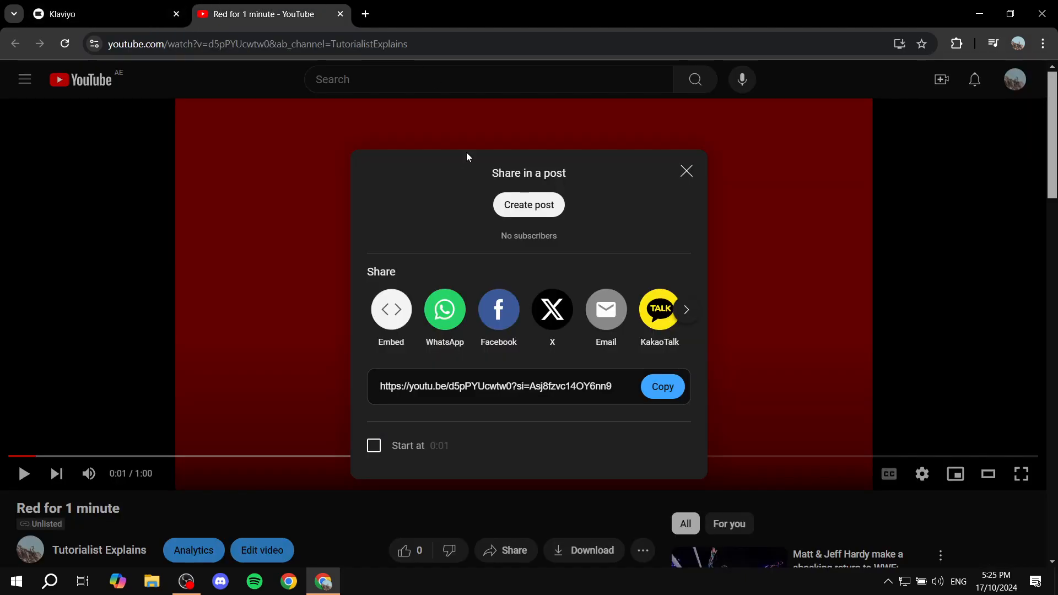
click(401, 334)
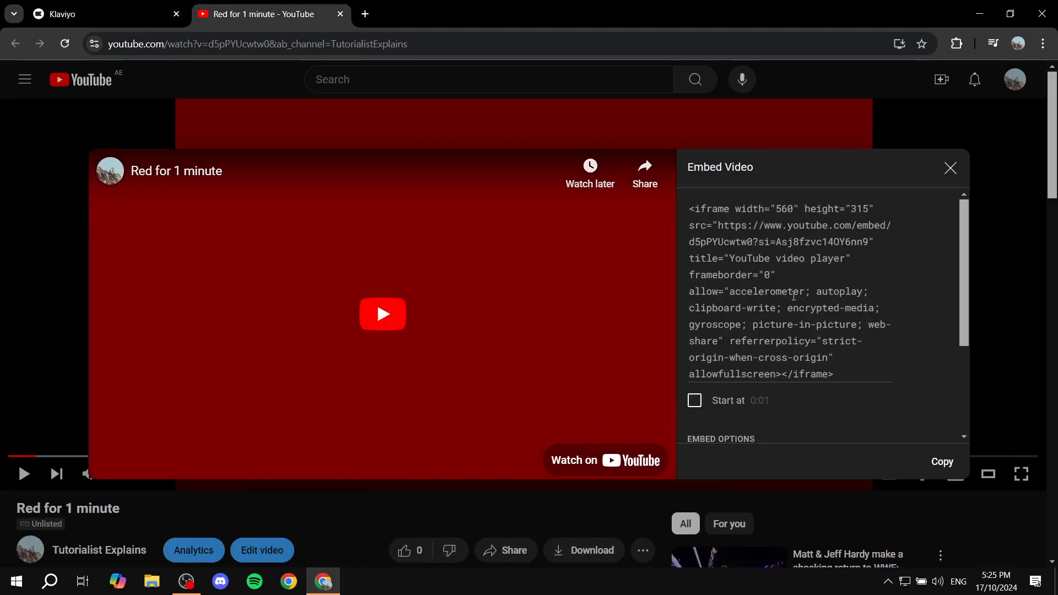
click(949, 464)
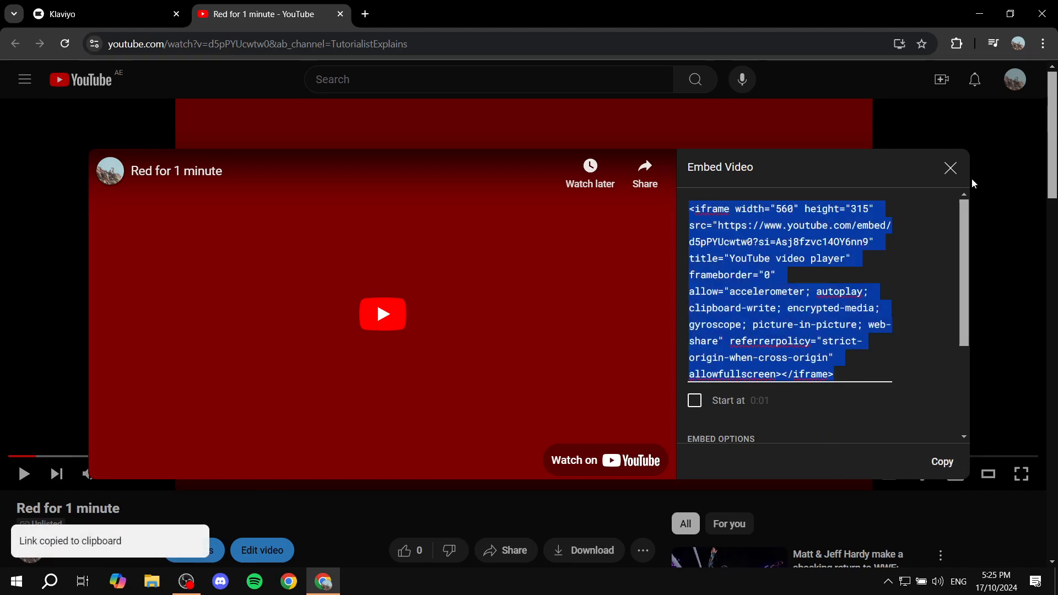
click(950, 167)
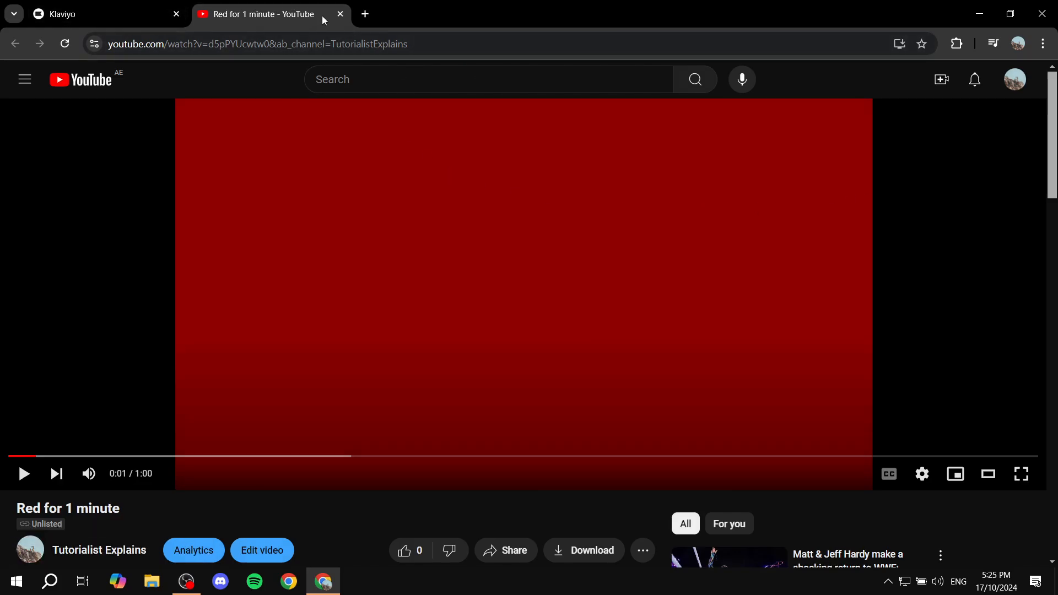
click(341, 15)
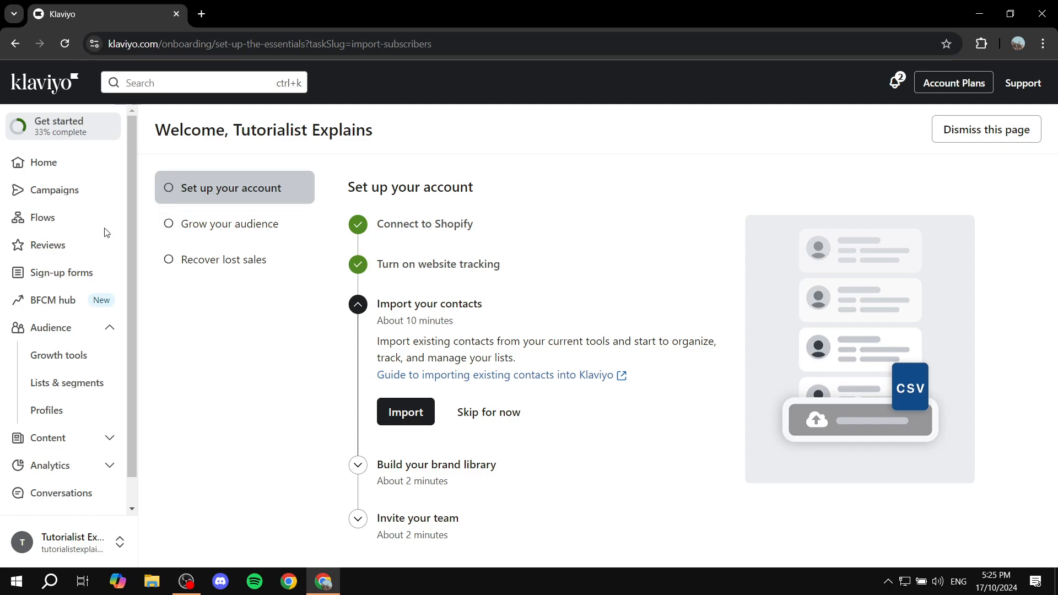
- Create an email campaign named Video in Klaviyo and continue to its recipients
click(68, 197)
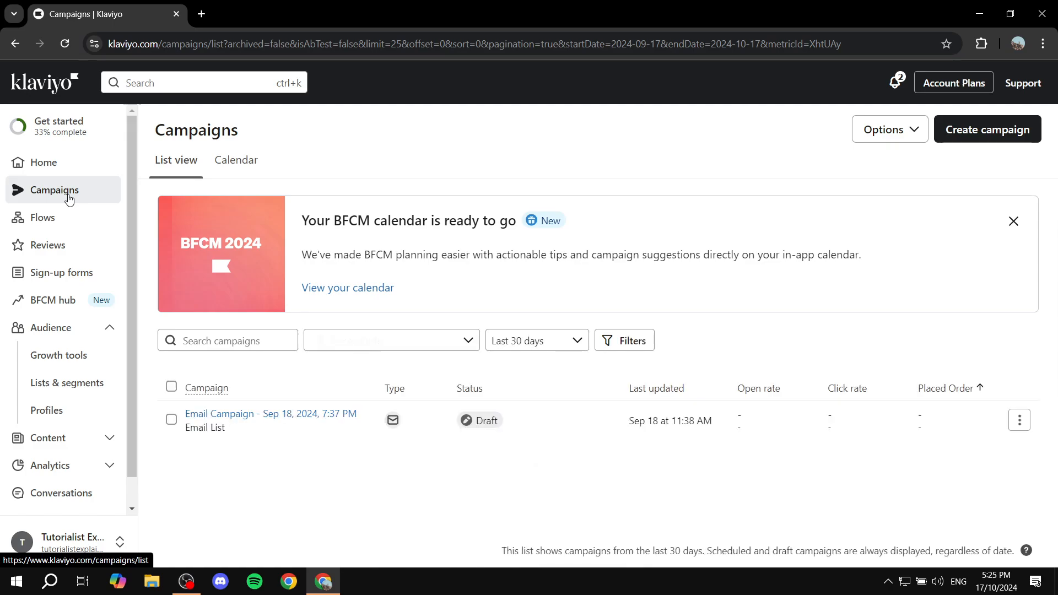
click(984, 134)
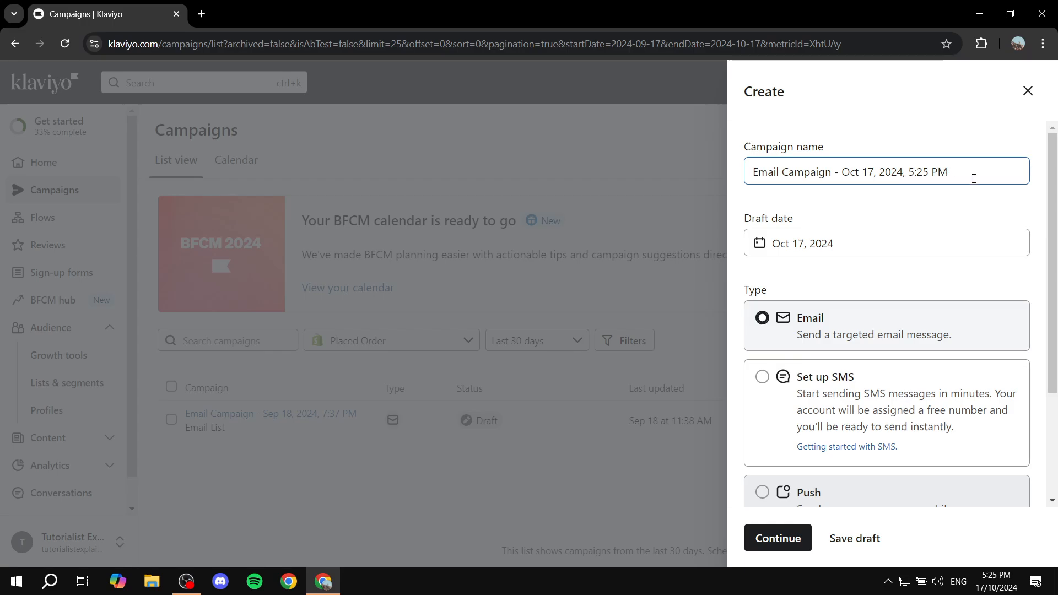
drag(974, 178, 686, 181)
key(BackSpace)
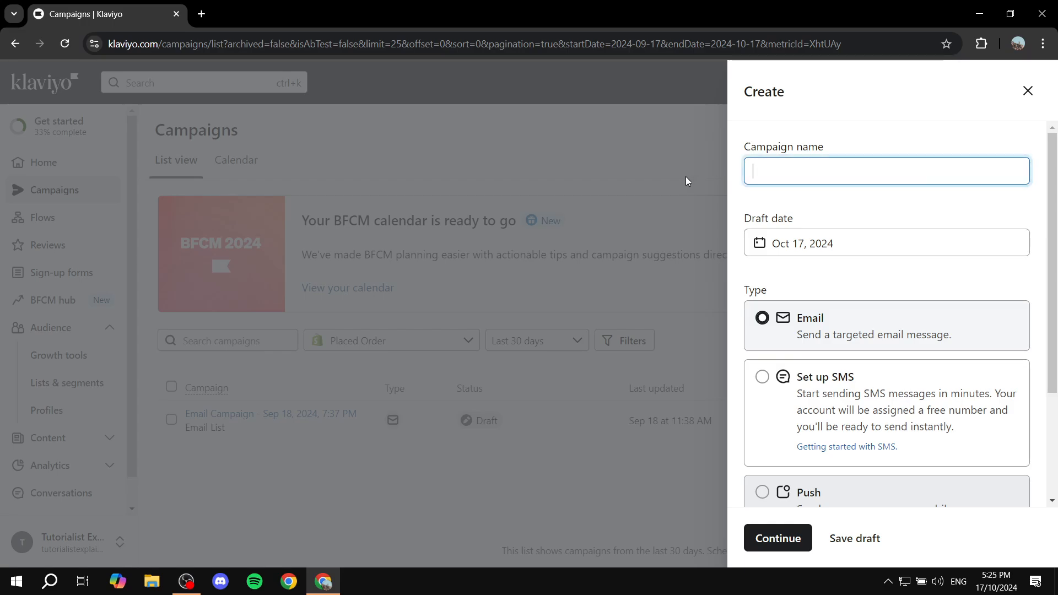
text(Video)
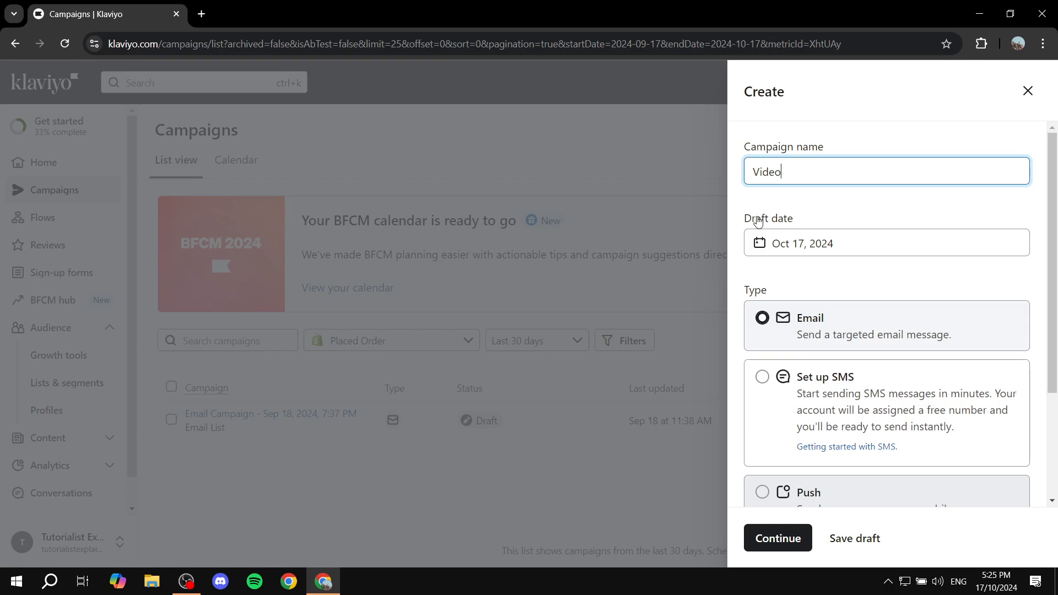
scroll(795, 228, down, 1)
click(793, 533)
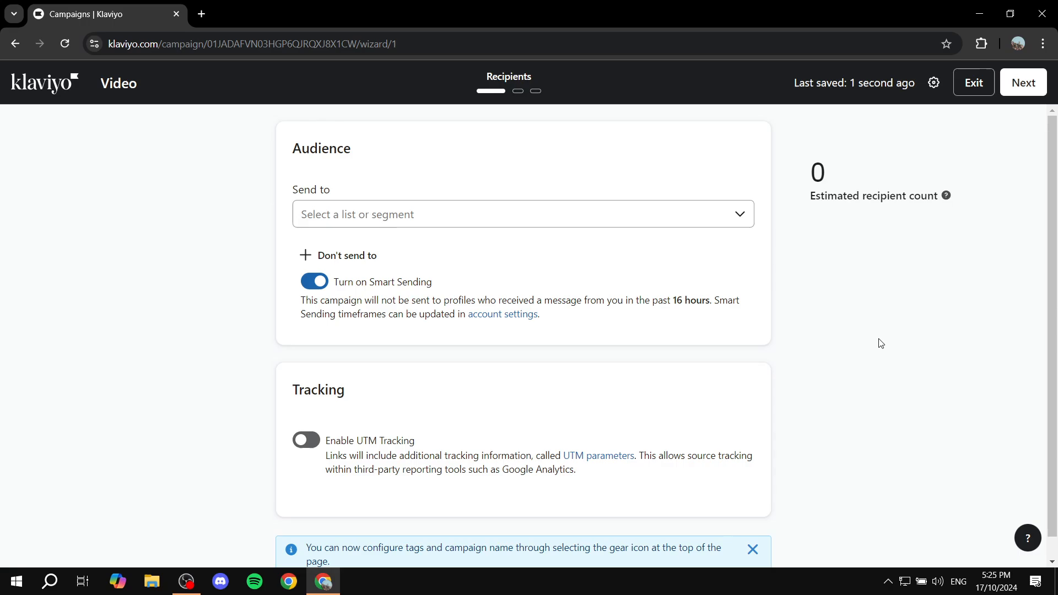
- Set the campaign audience to Email List and Preview List and proceed to the message setup
click(584, 219)
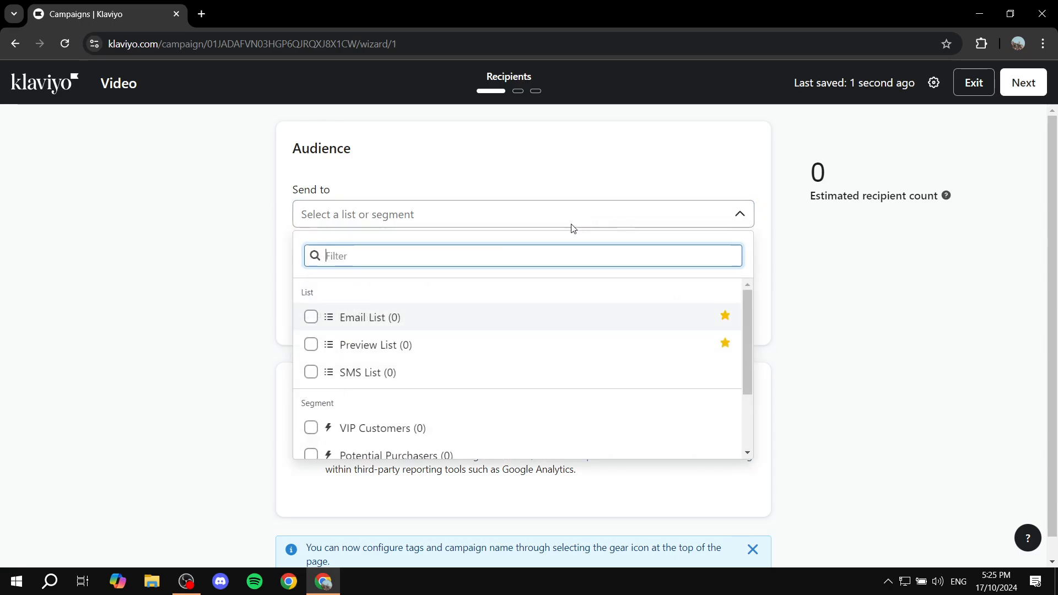
click(421, 319)
click(524, 351)
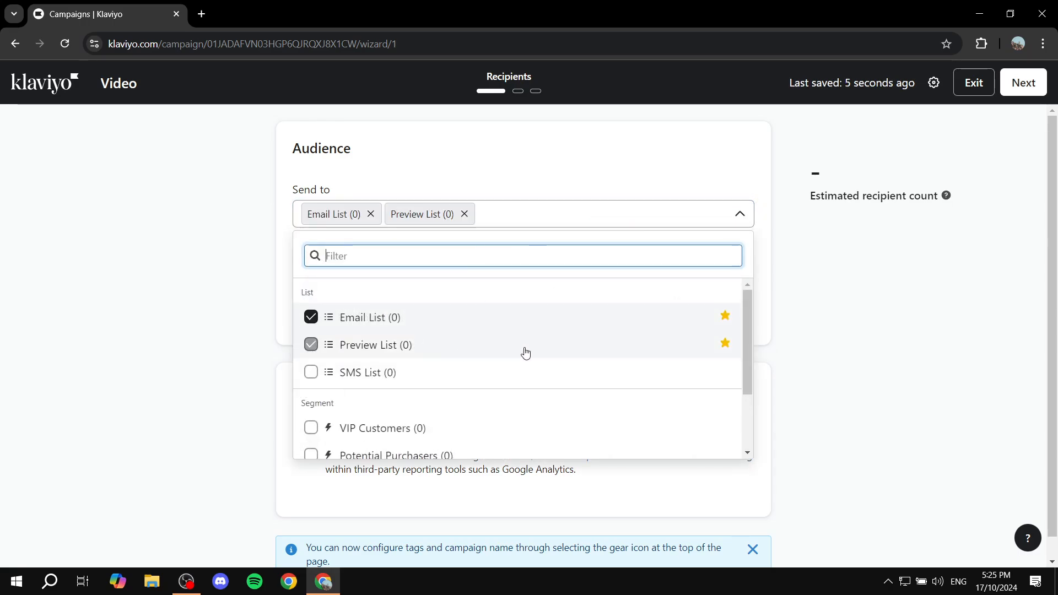
click(800, 369)
scroll(561, 293, down, 1)
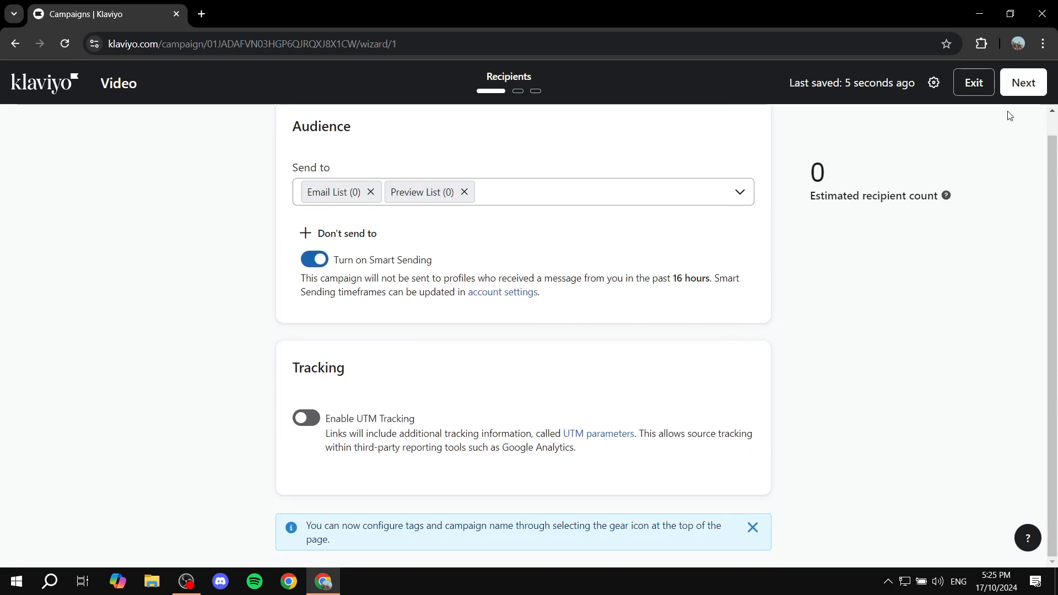
click(1023, 89)
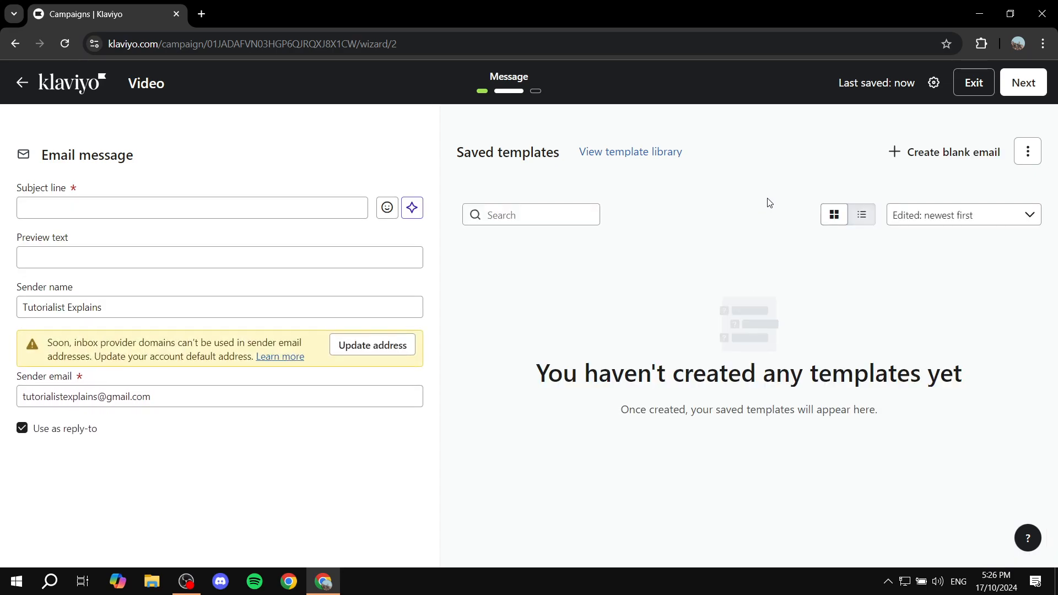
- Set the email's subject line to Video and create a blank email for the message
click(199, 206)
text(V)
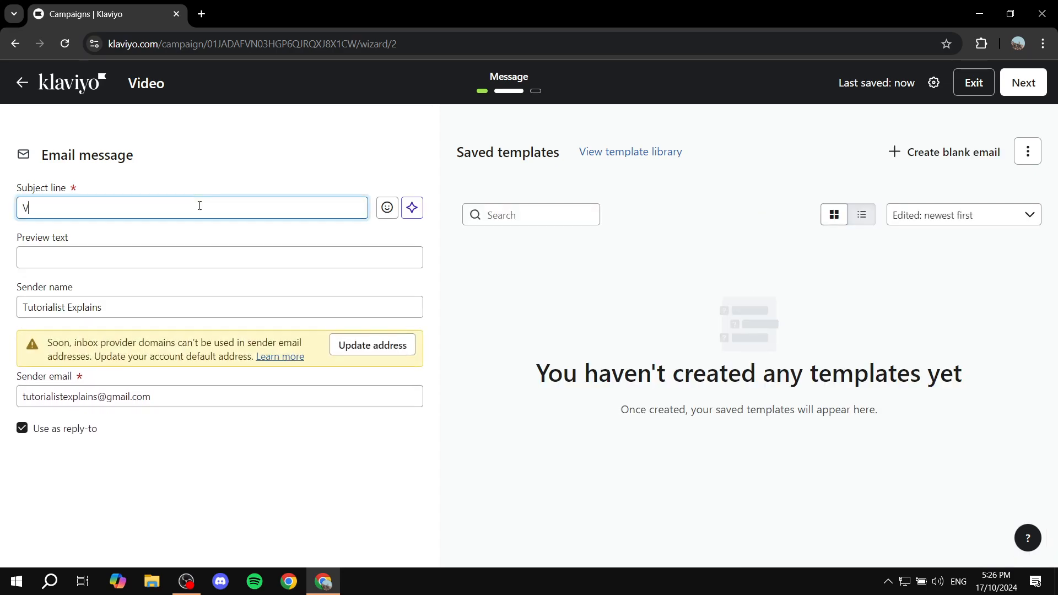
text(ideo)
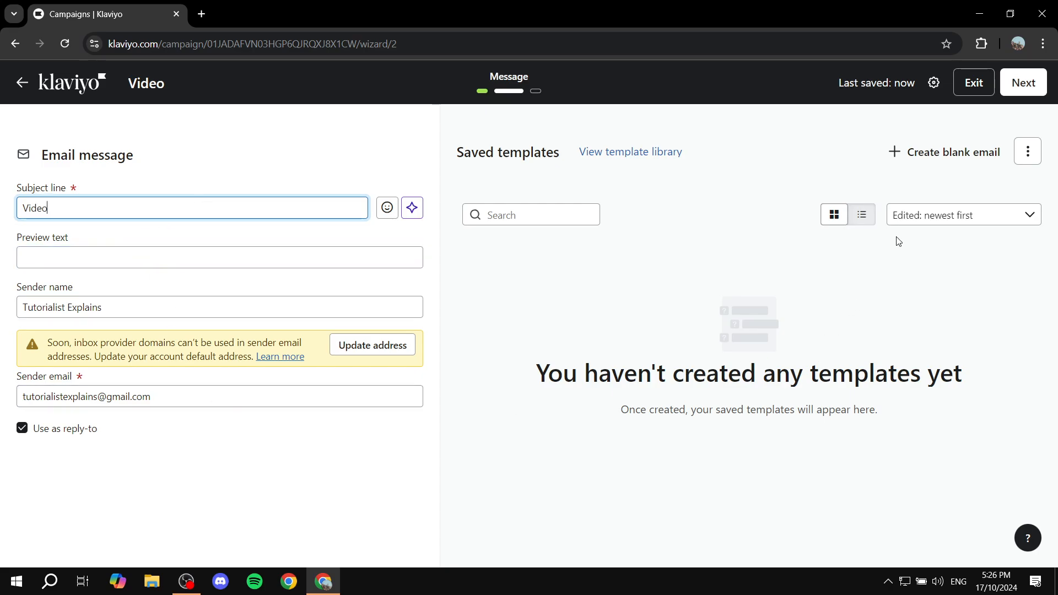
click(1033, 158)
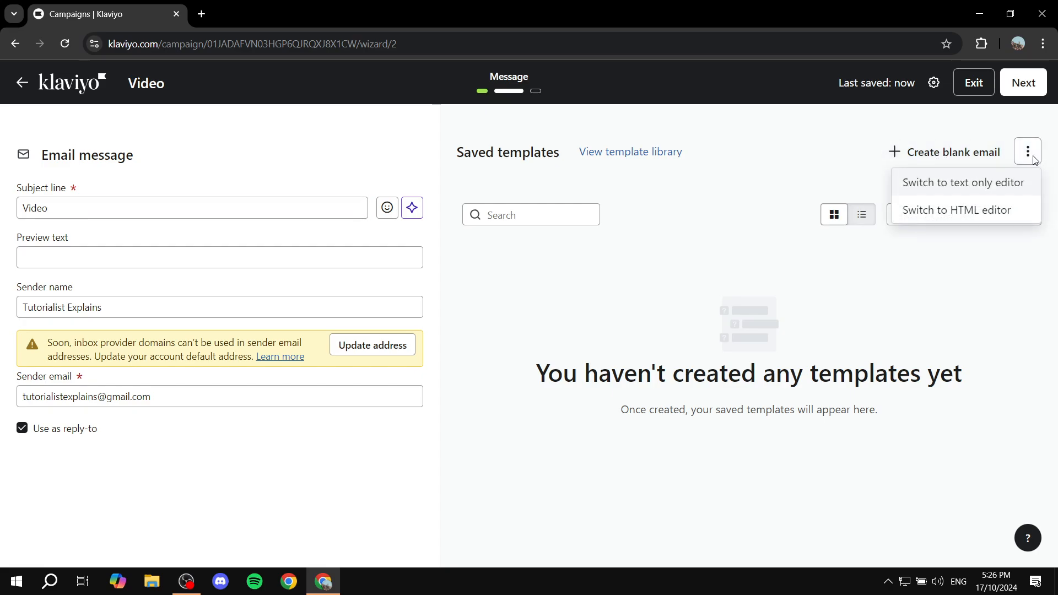
click(1032, 157)
click(949, 157)
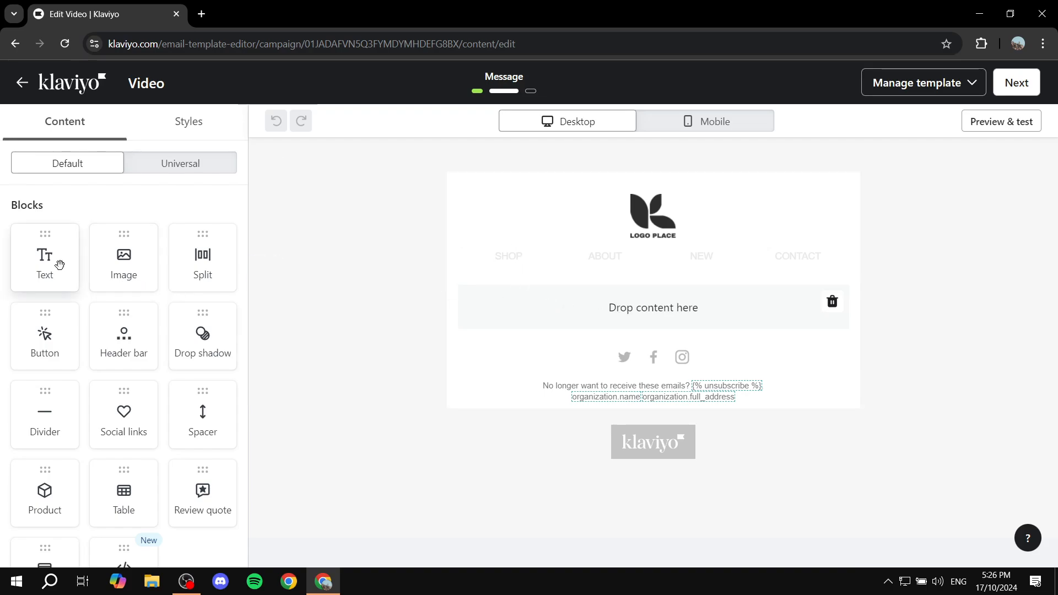
- Add a text block to the empty content area above the social icons and open it for editing
drag(59, 265, 621, 309)
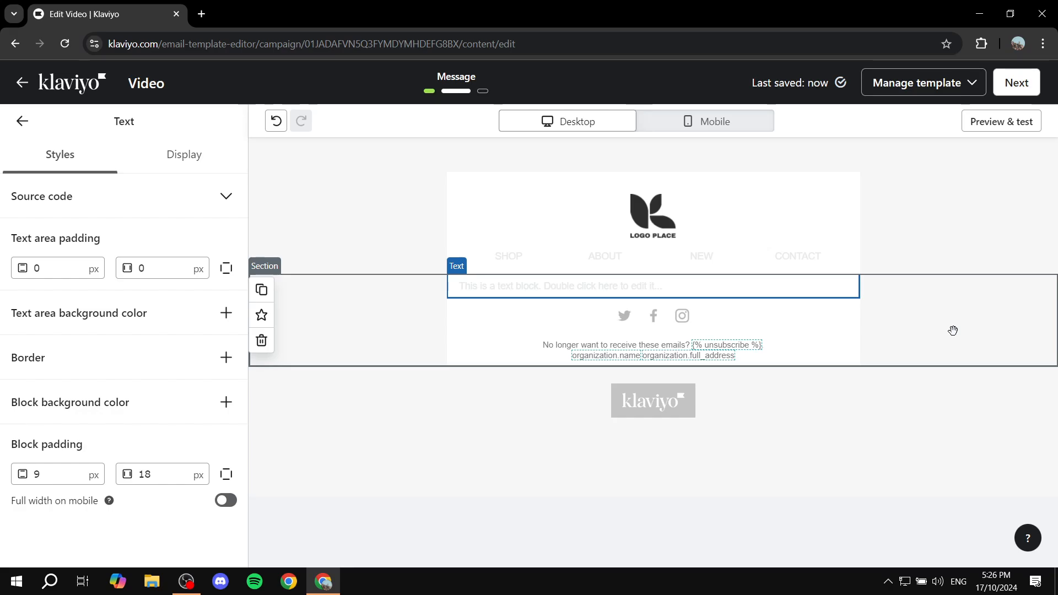
click(417, 469)
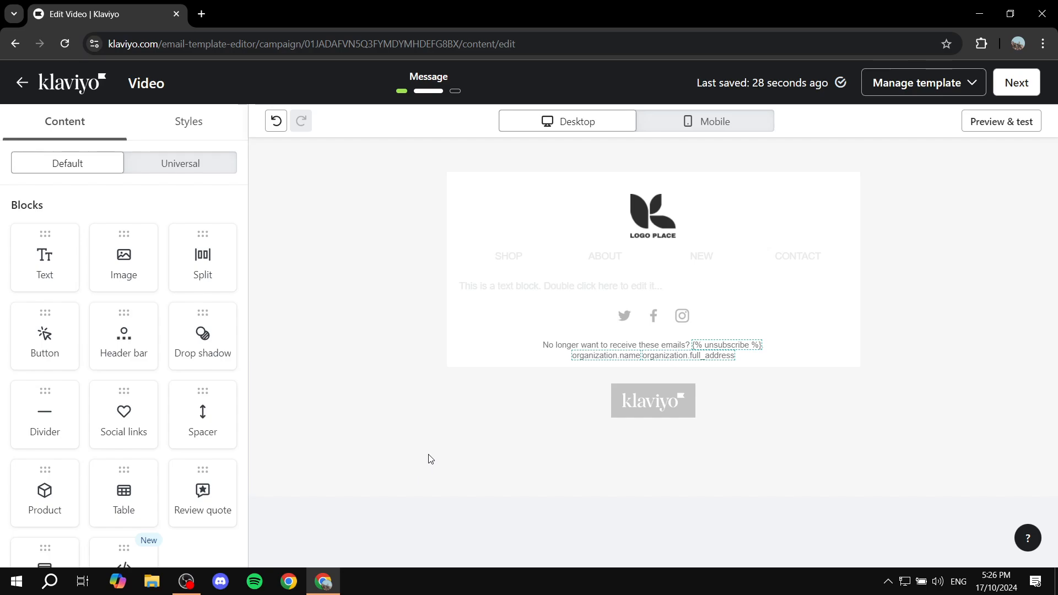
click(622, 285)
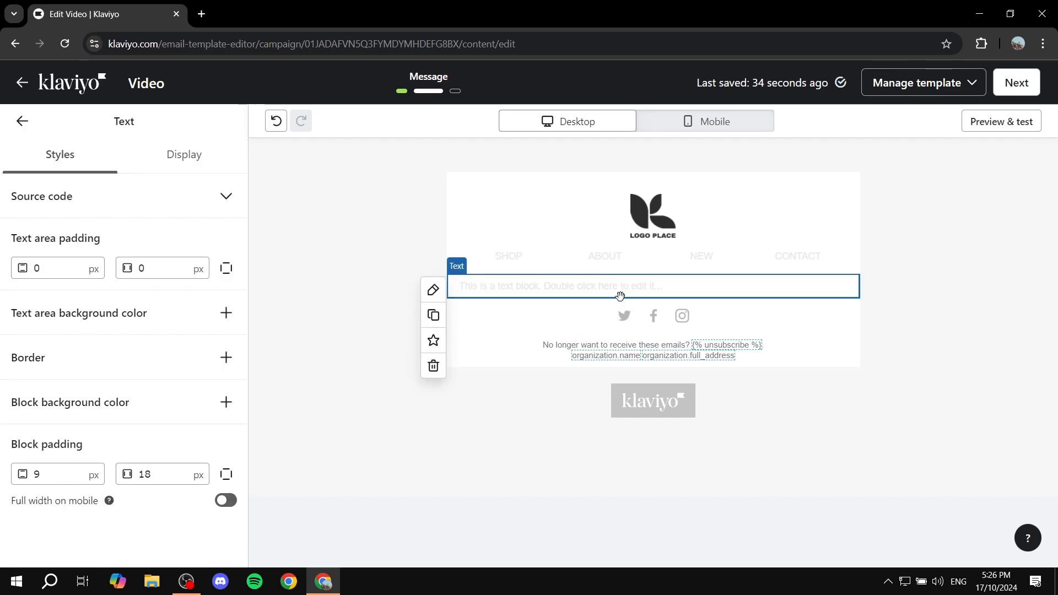
double_click(655, 291)
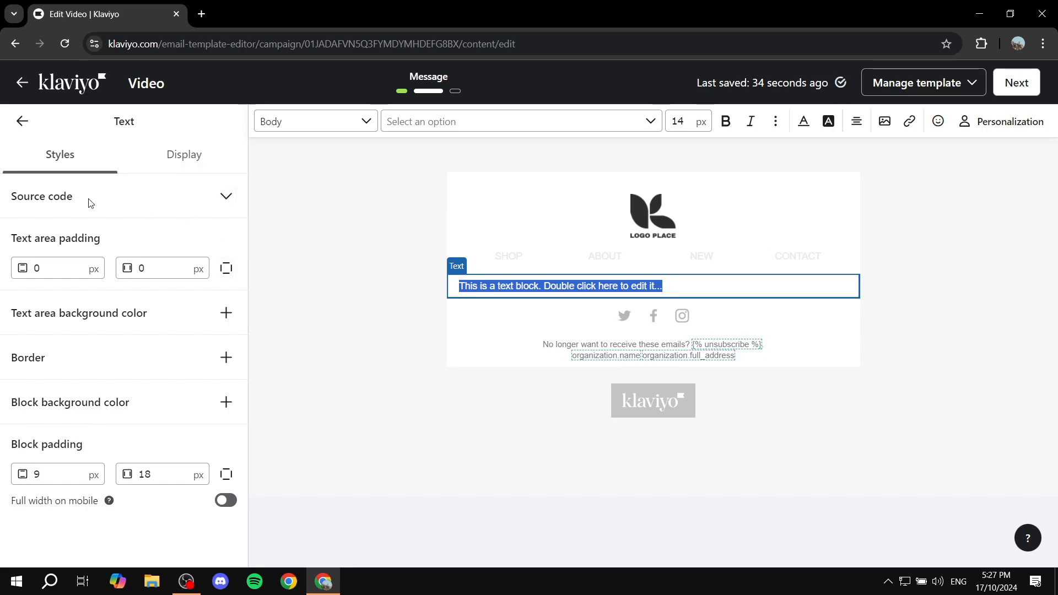
- Replace the text block's source code with the copied YouTube iframe embed code and apply it
click(226, 196)
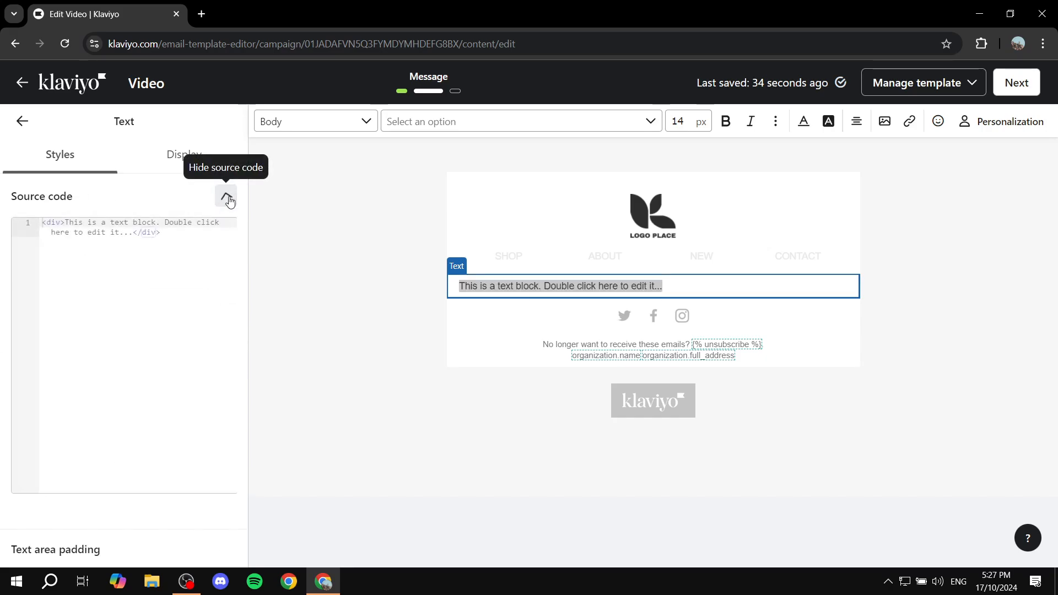
click(191, 235)
drag(192, 235, 42, 223)
key(BackSpace)
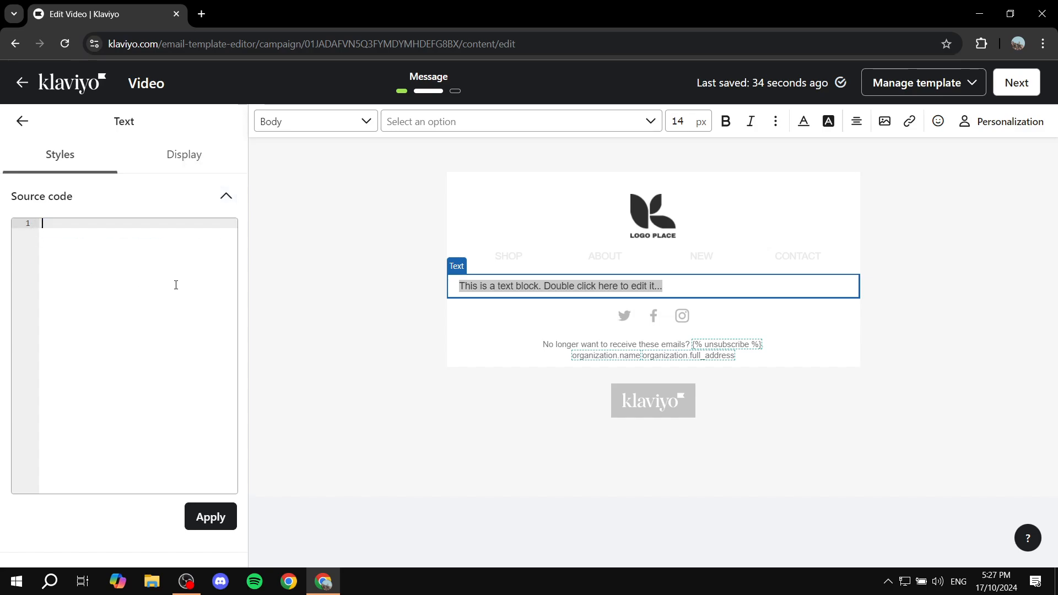
text(<iframe width="560" height="315" src="https://www.youtube.com/embed/d5pPYUcwtw0?si=Asj8fzvc14OY6nn9" title="YouTube video player" frameborder="0" allow="accelerometer; autoplay; clipboard-write; encrypted-media; gyroscope; picture-in-picture; web-share" referrerpolicy="strict-origin-when-cross-origin" allowfullscreen></iframe>)
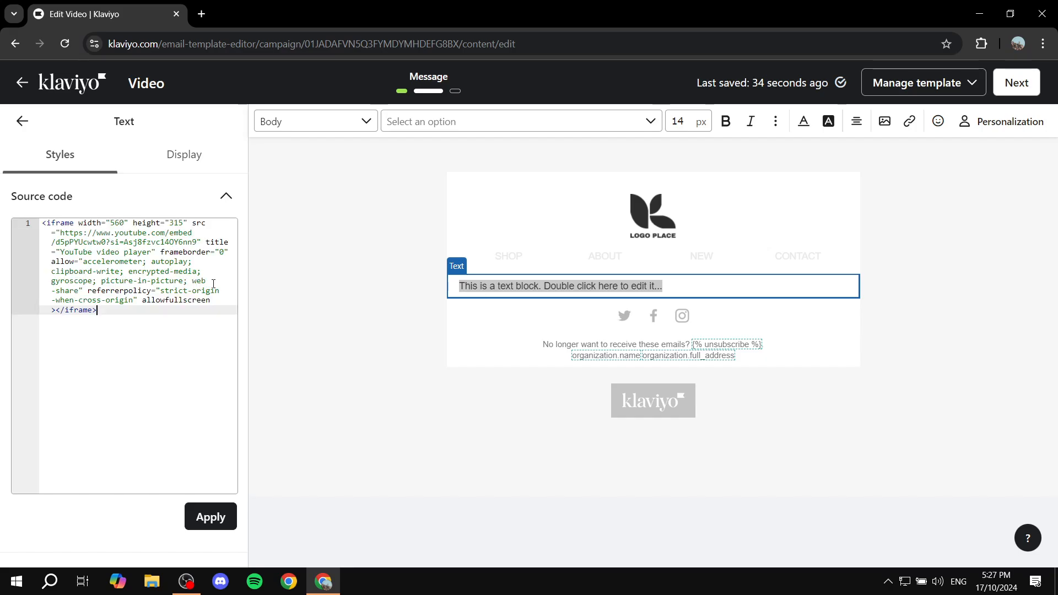
click(218, 517)
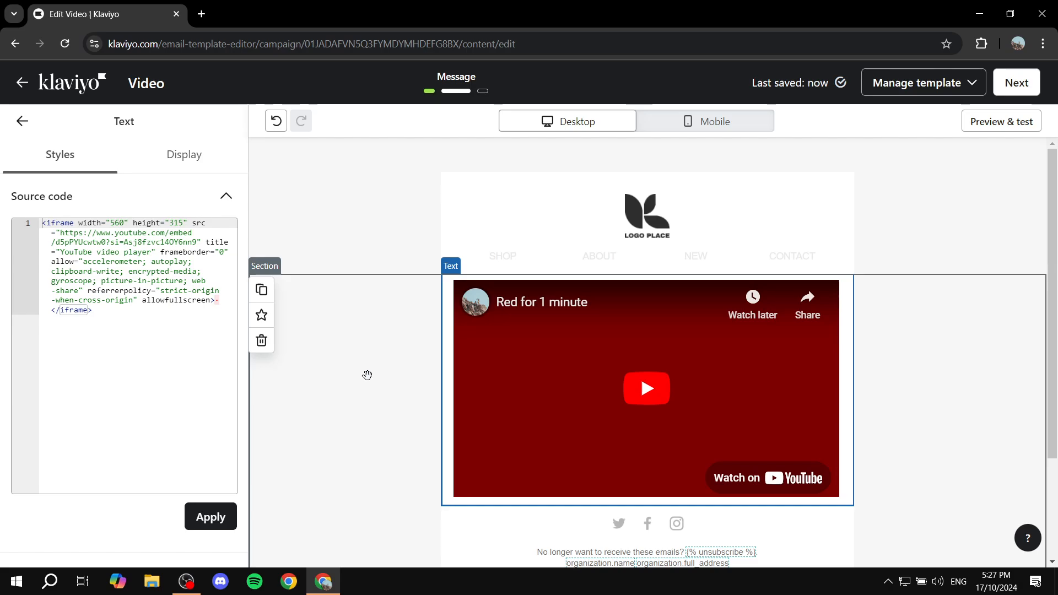
click(353, 401)
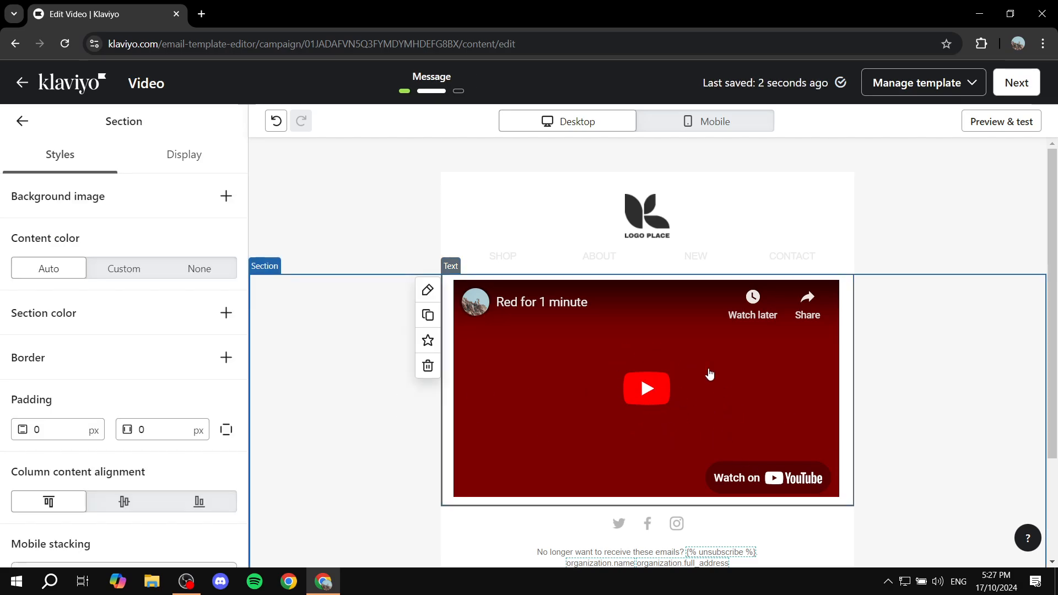
scroll(710, 394, down, 2)
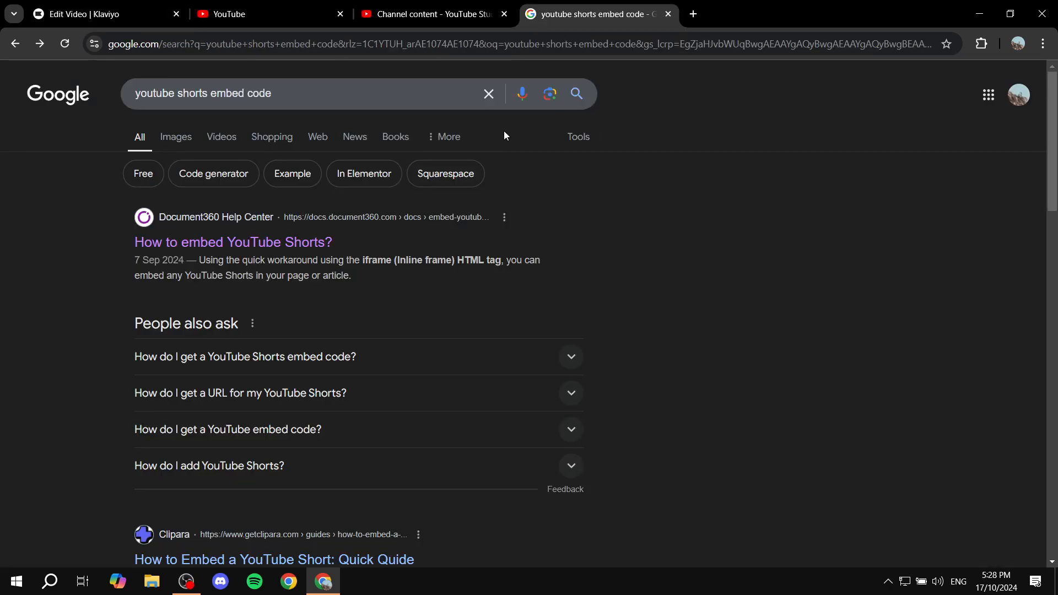
- Open the Document360 article on embedding YouTube Shorts and examine the video URL in its iFrame code
drag(317, 84, 85, 109)
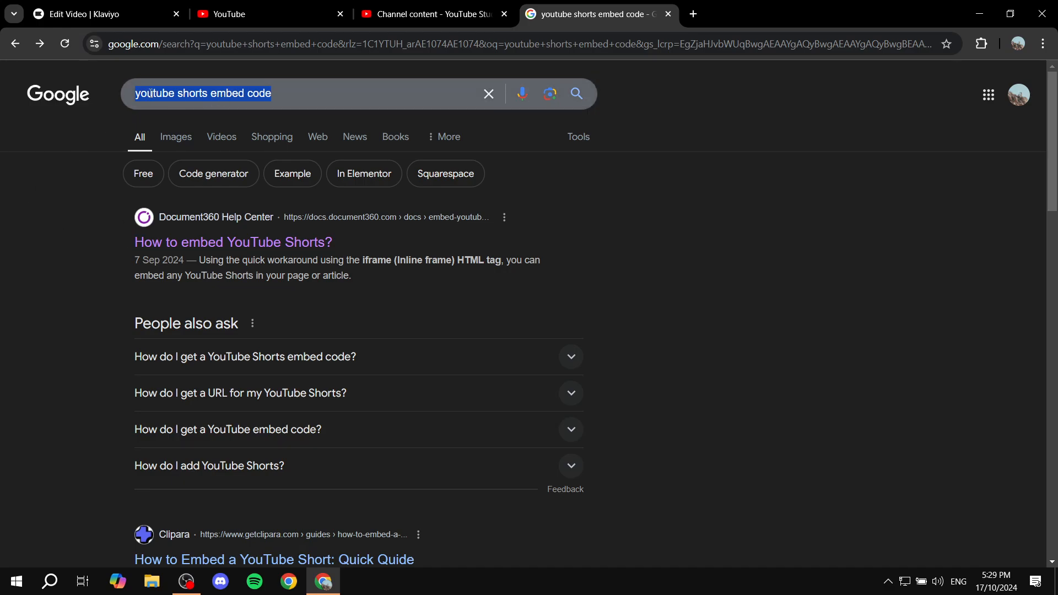
click(276, 243)
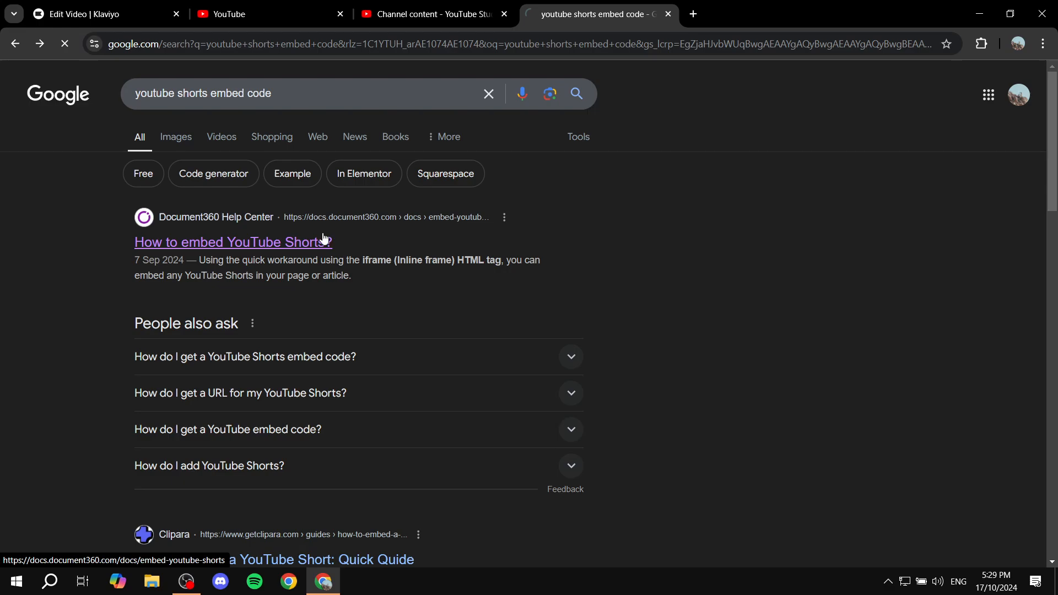
scroll(461, 261, down, 5)
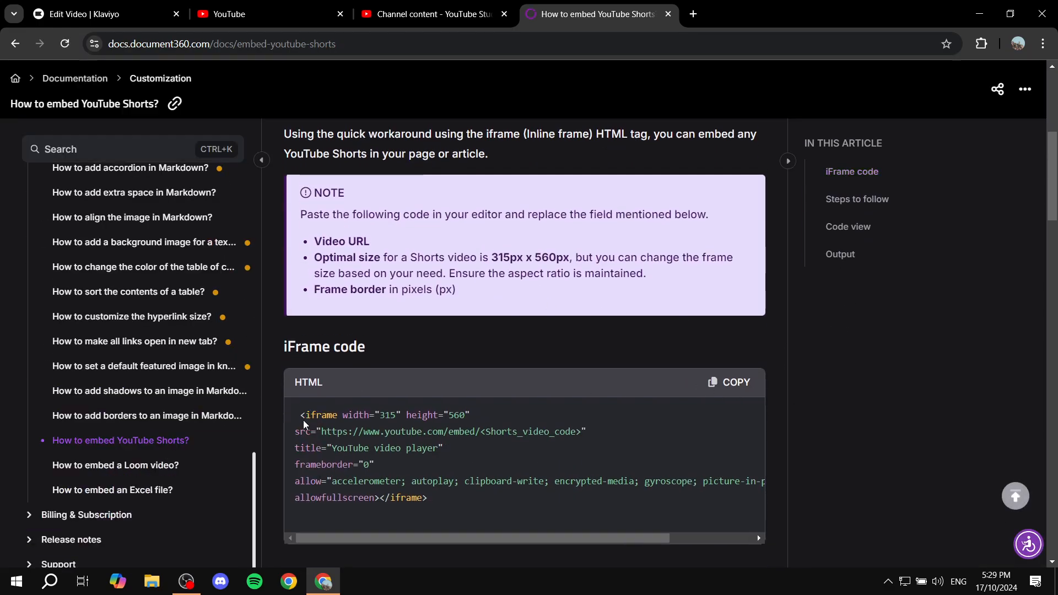
scroll(368, 390, down, 3)
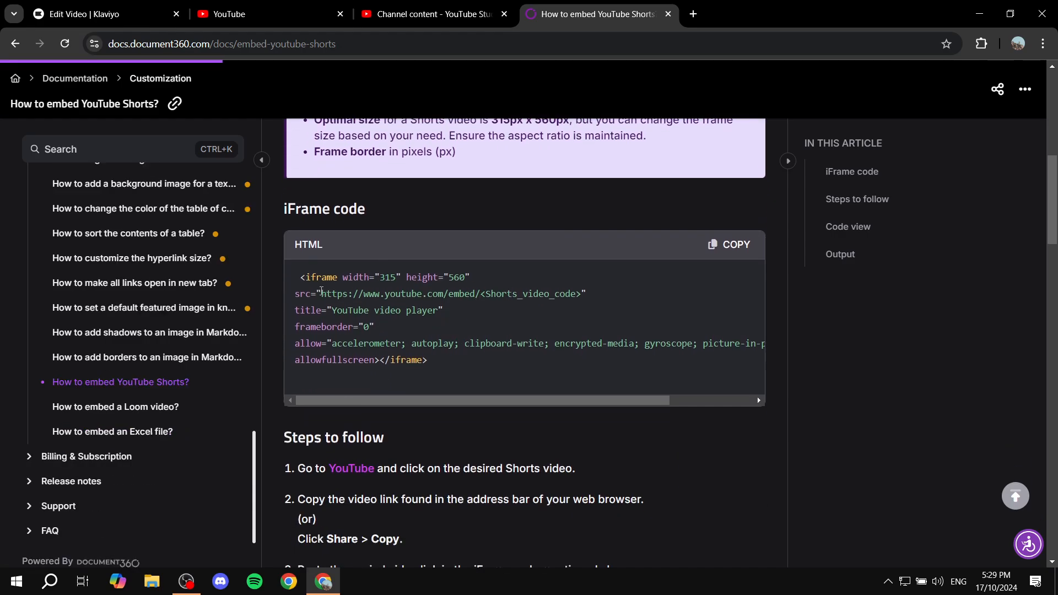
drag(321, 293, 580, 293)
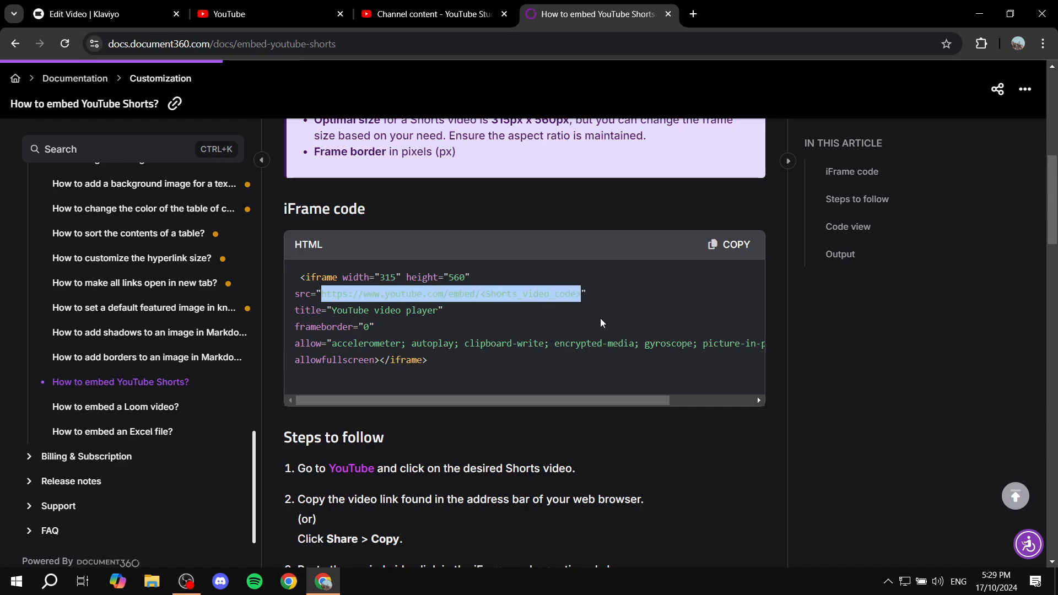
- Copy the YouTube Shorts iFrame code from the Document360 article
click(591, 335)
drag(449, 292, 478, 294)
click(505, 306)
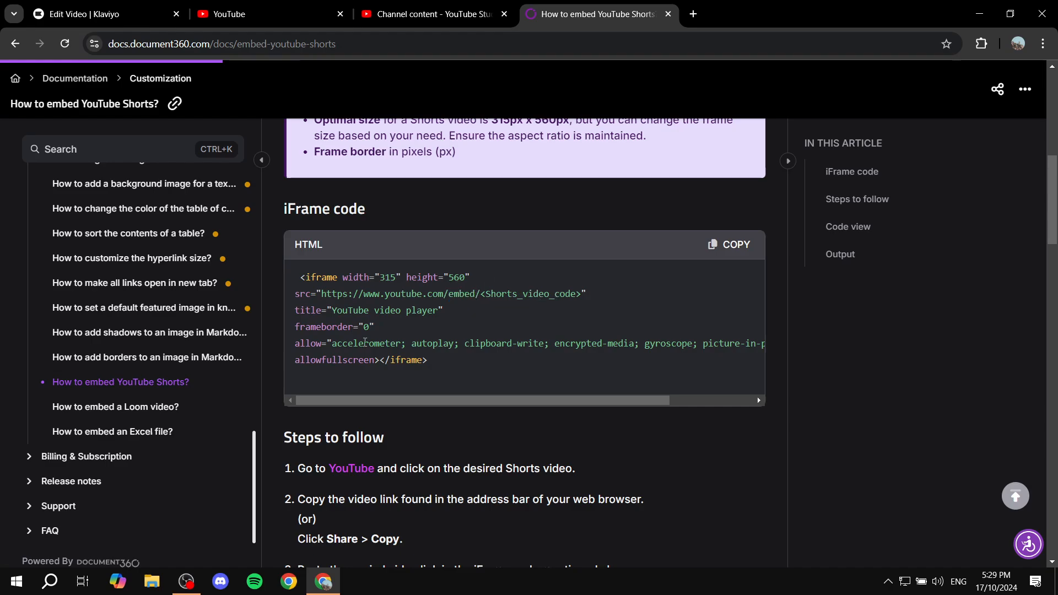
click(726, 249)
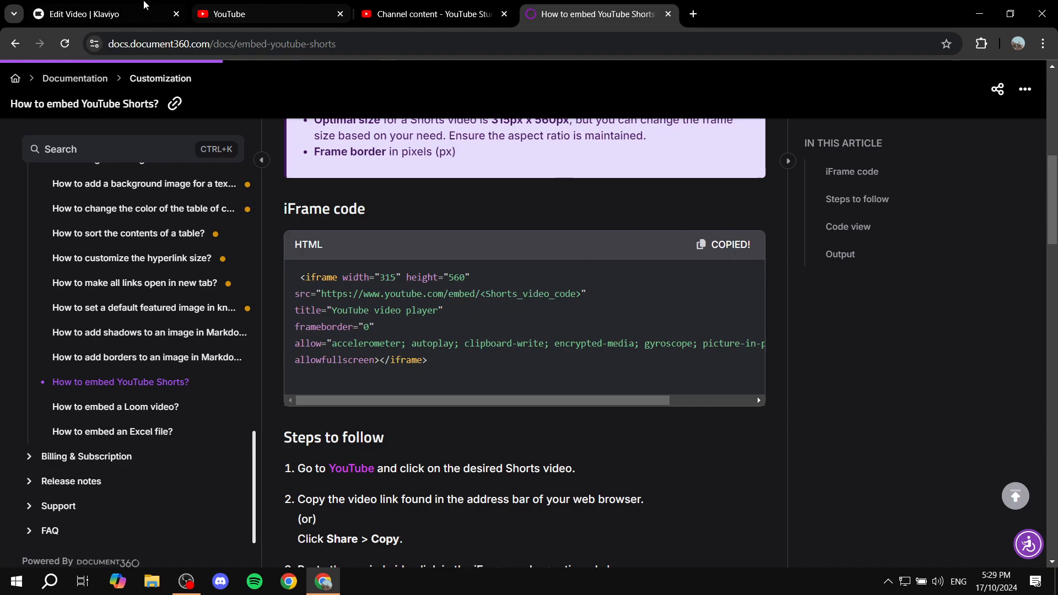
- In the Klaviyo email, replace the video text block's source code with the copied Shorts iframe code and clear its placeholder src URL
click(145, 5)
double_click(533, 329)
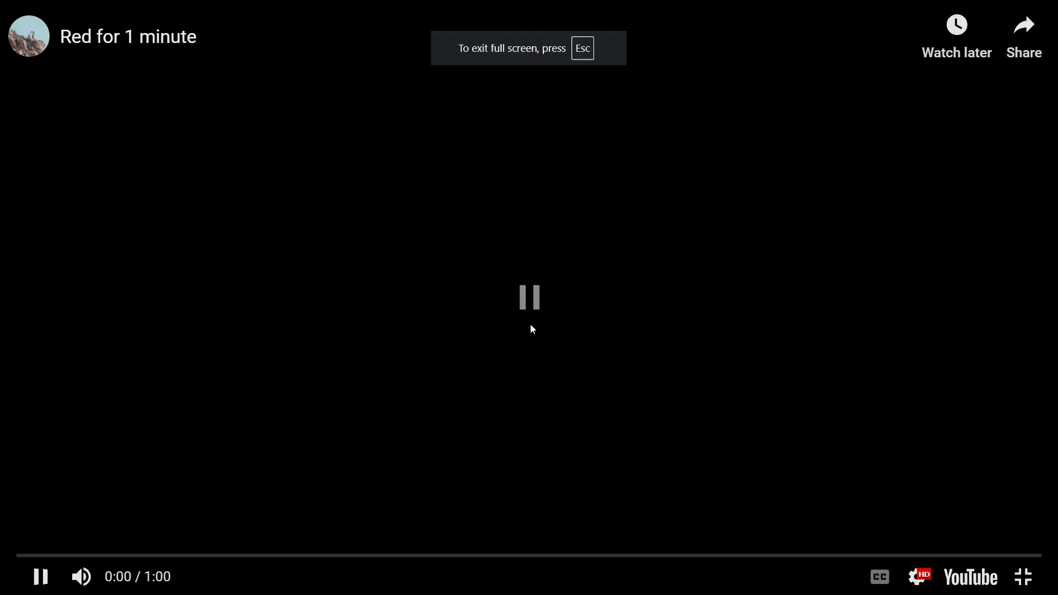
key(Escape)
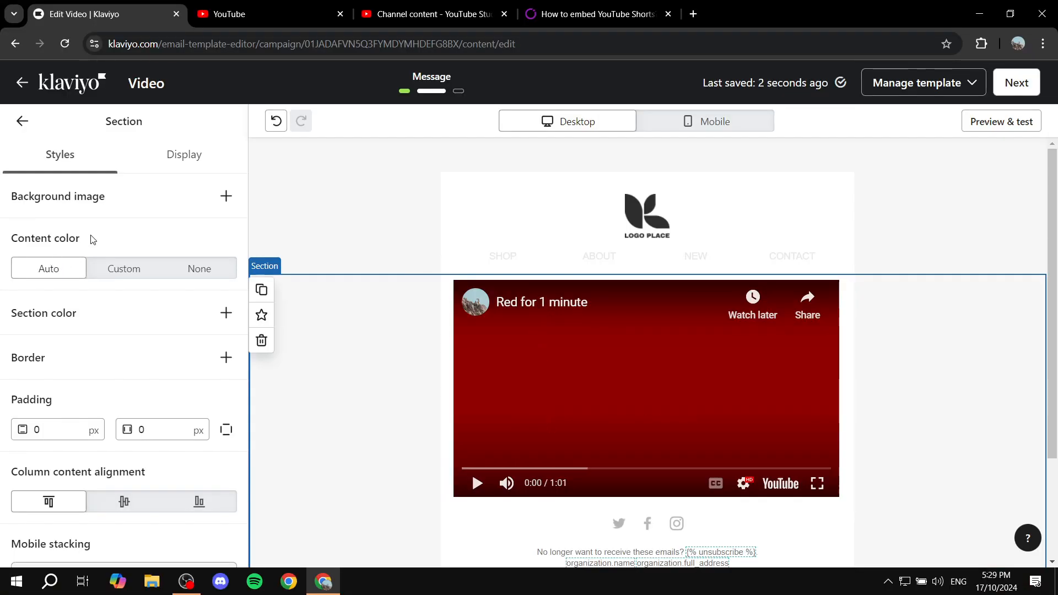
click(446, 397)
click(224, 197)
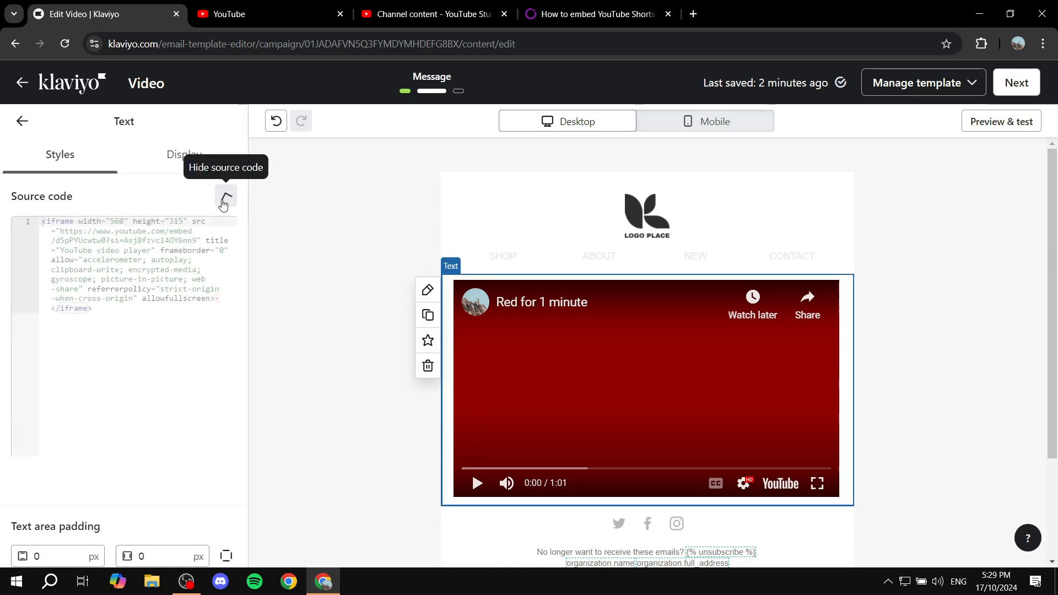
click(198, 330)
drag(198, 331, 23, 221)
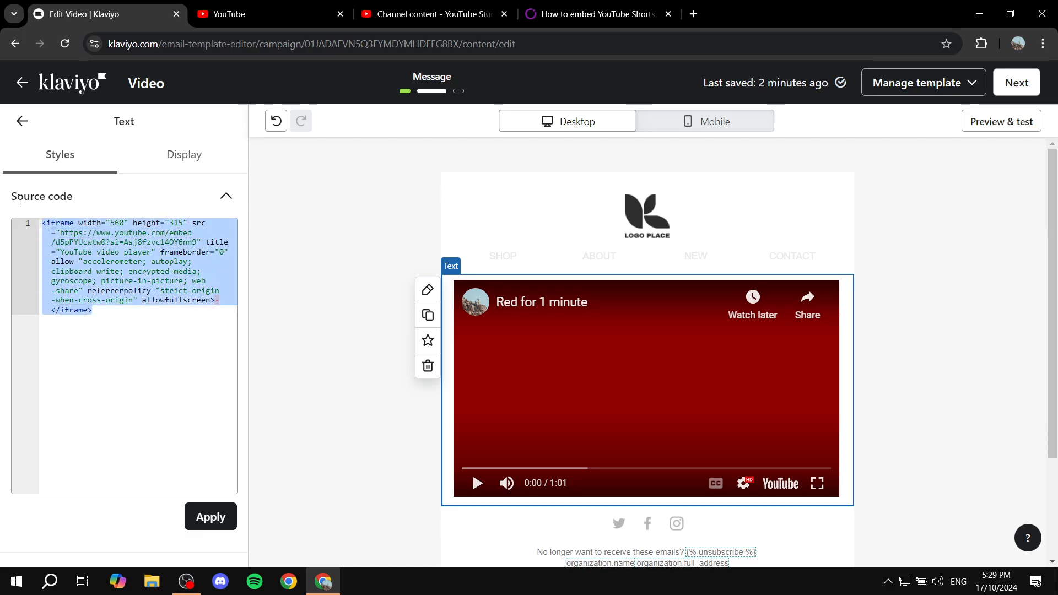
key(BackSpace)
key(ctrl+v)
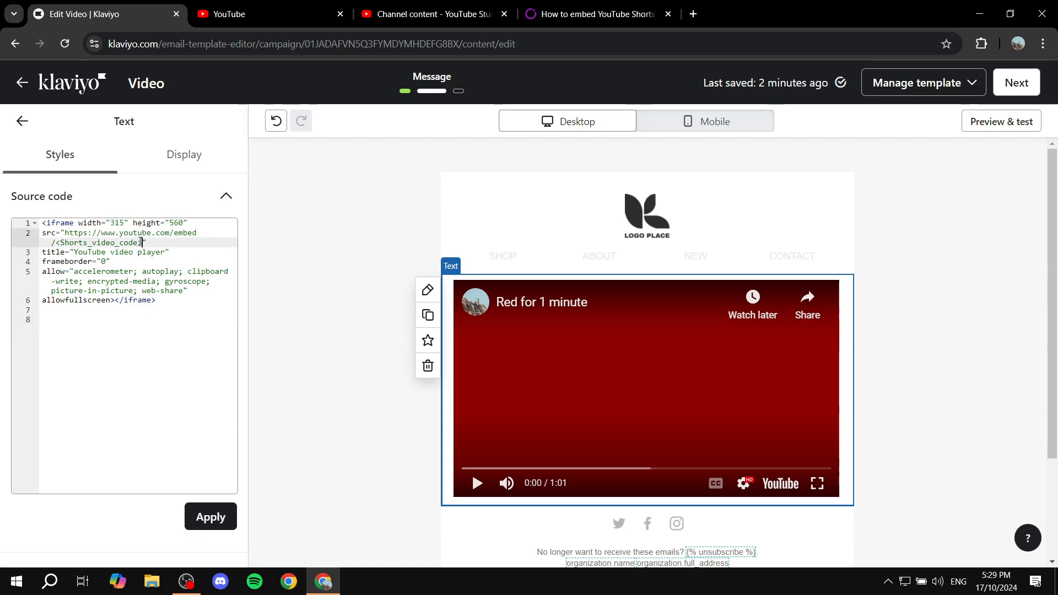
drag(142, 242, 83, 235)
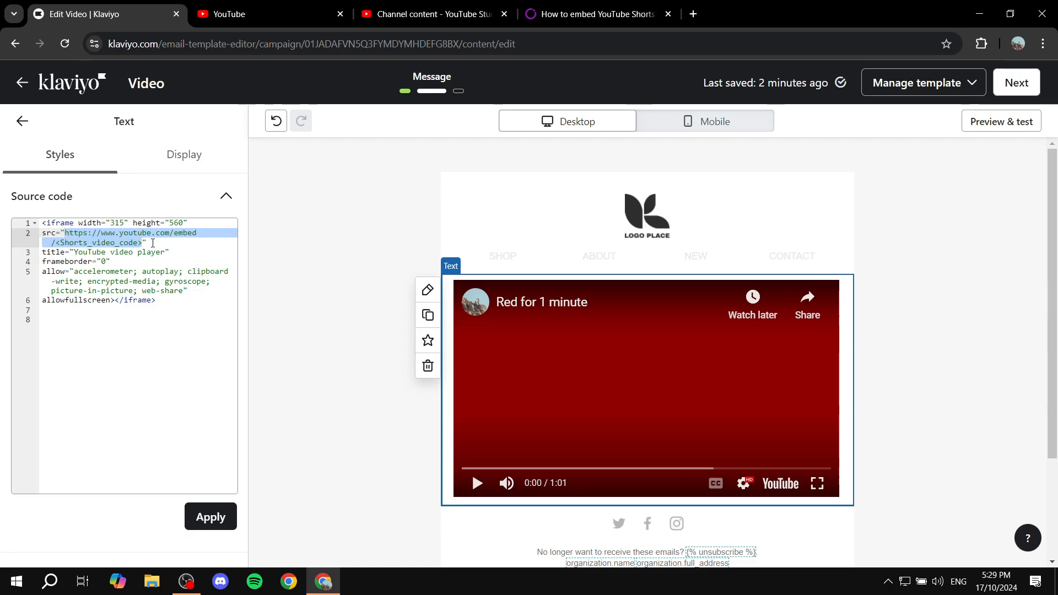
key(BackSpace)
- Switch to YouTube Studio, open Sample Short Video on YouTube and copy its link
click(432, 13)
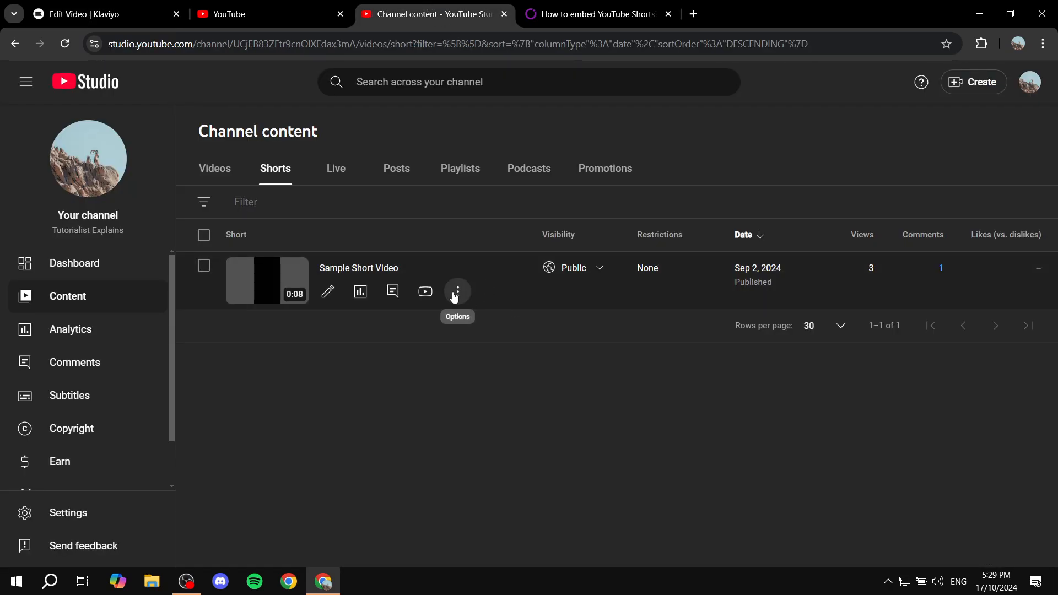
click(458, 291)
click(529, 407)
click(425, 292)
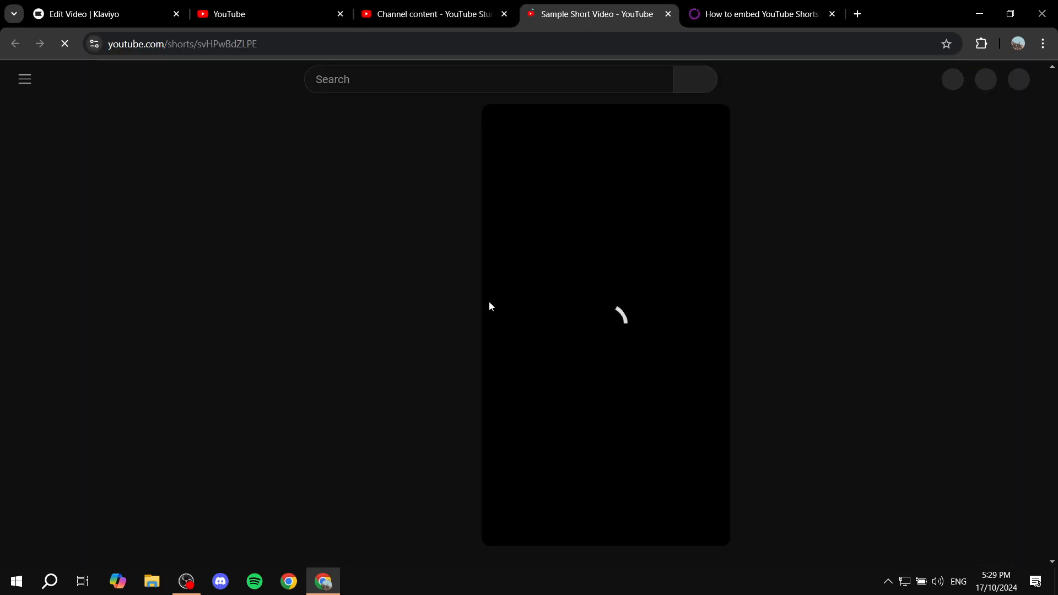
click(379, 37)
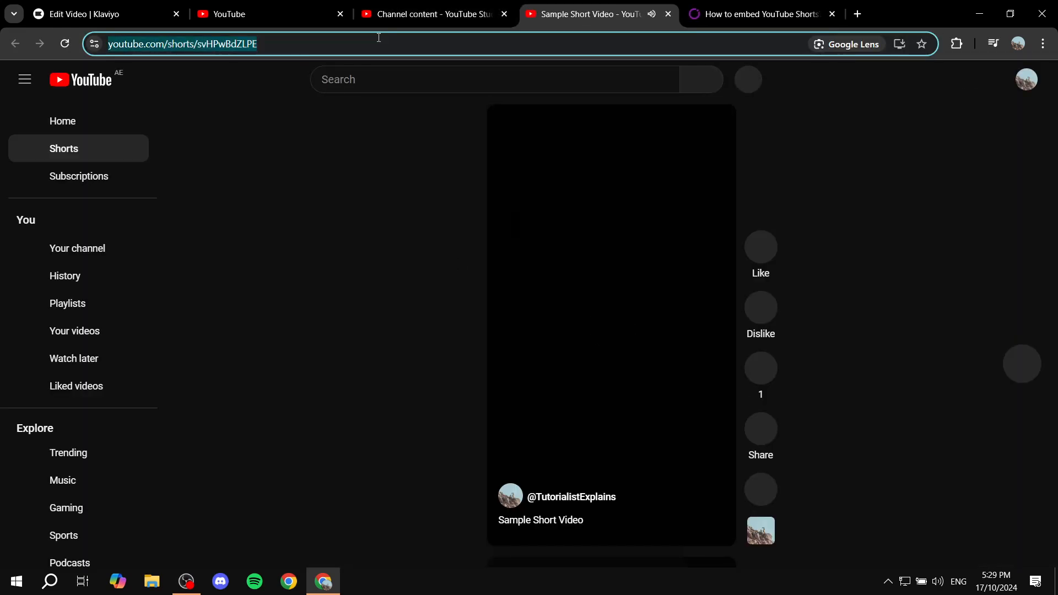
click(556, 252)
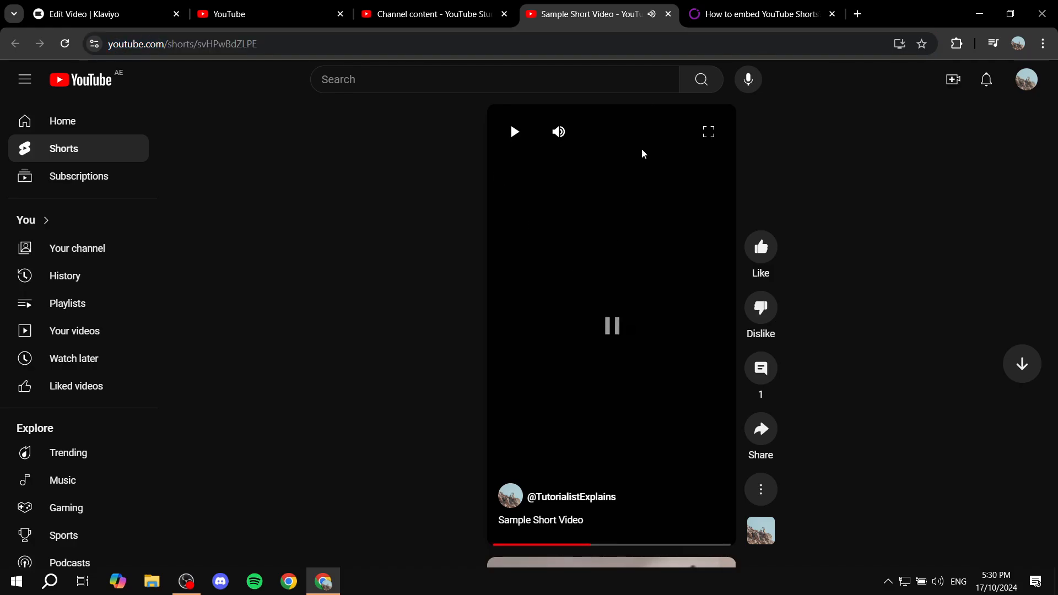
click(668, 14)
- Return to the Klaviyo email and paste the copied Shorts link as the iframe's src value
click(92, 5)
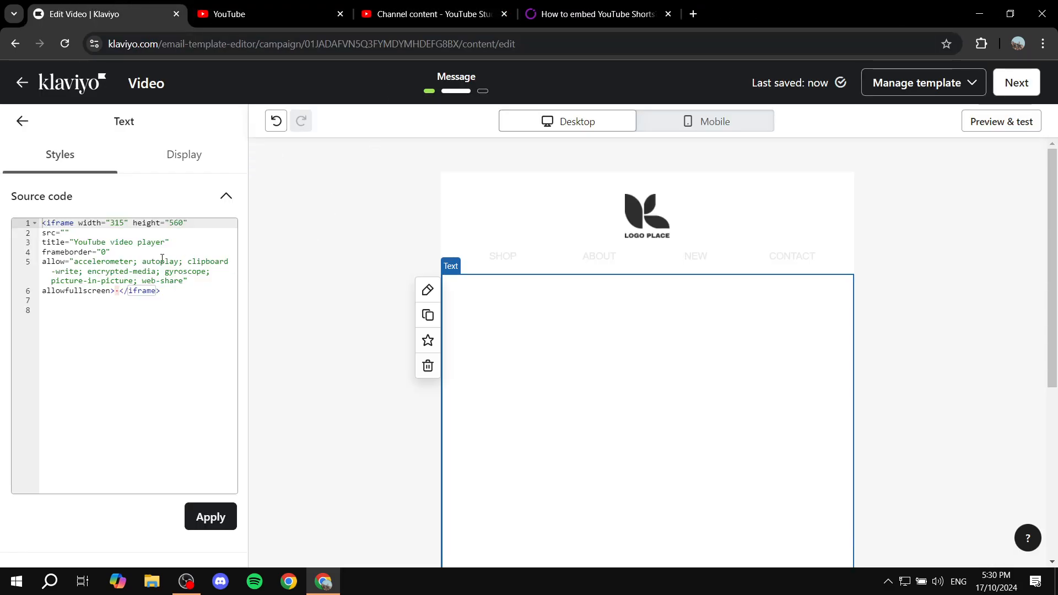
click(66, 232)
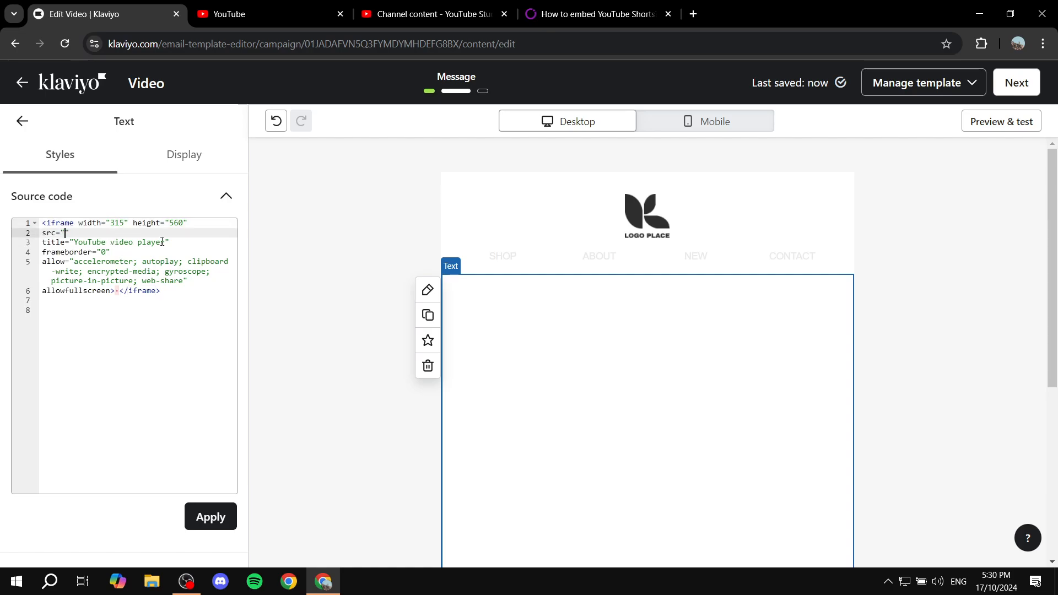
key(ctrl+v)
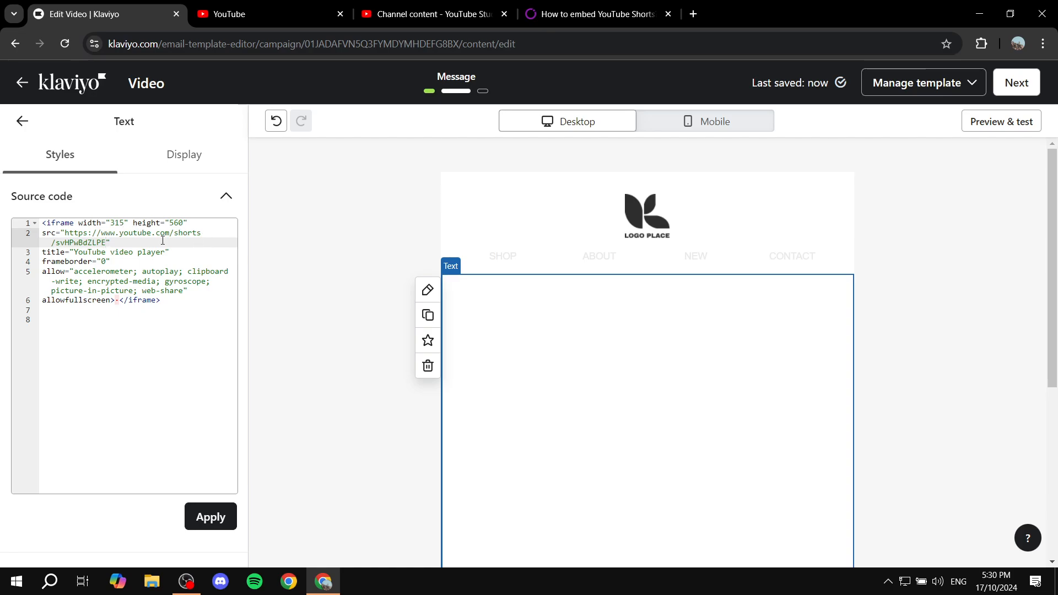
- Replace "shorts" with "embed" in the iframe's video URL and apply the source code to the text block
drag(174, 232, 198, 232)
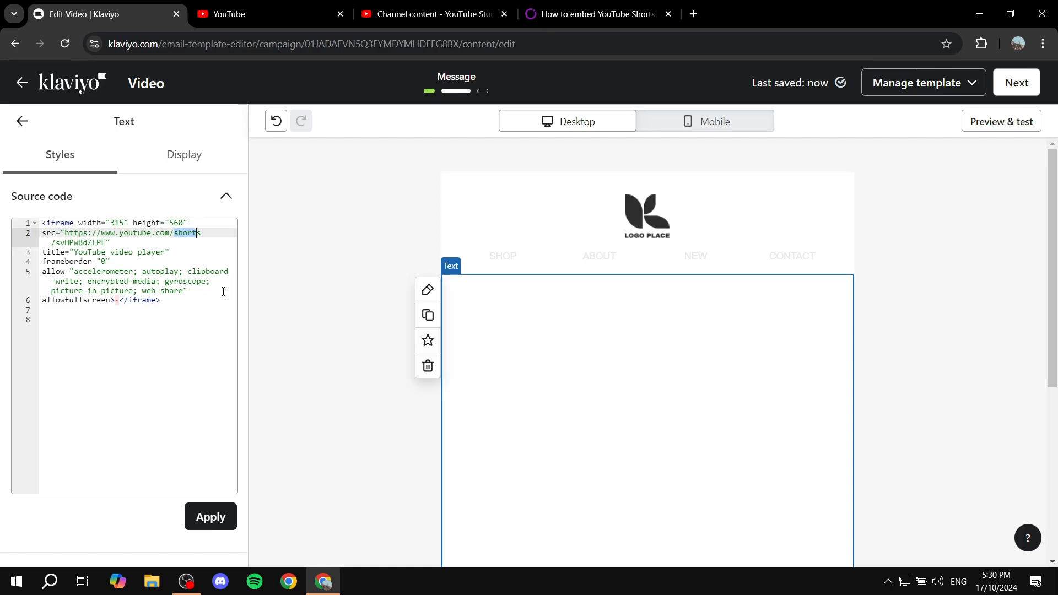
key(BackSpace)
key(Right)
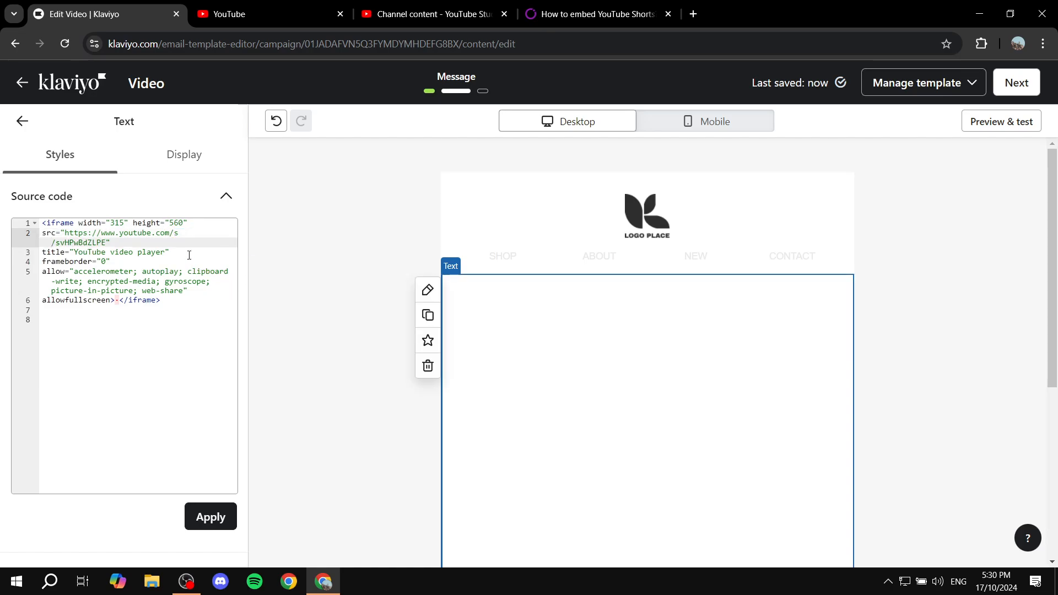
key(Left)
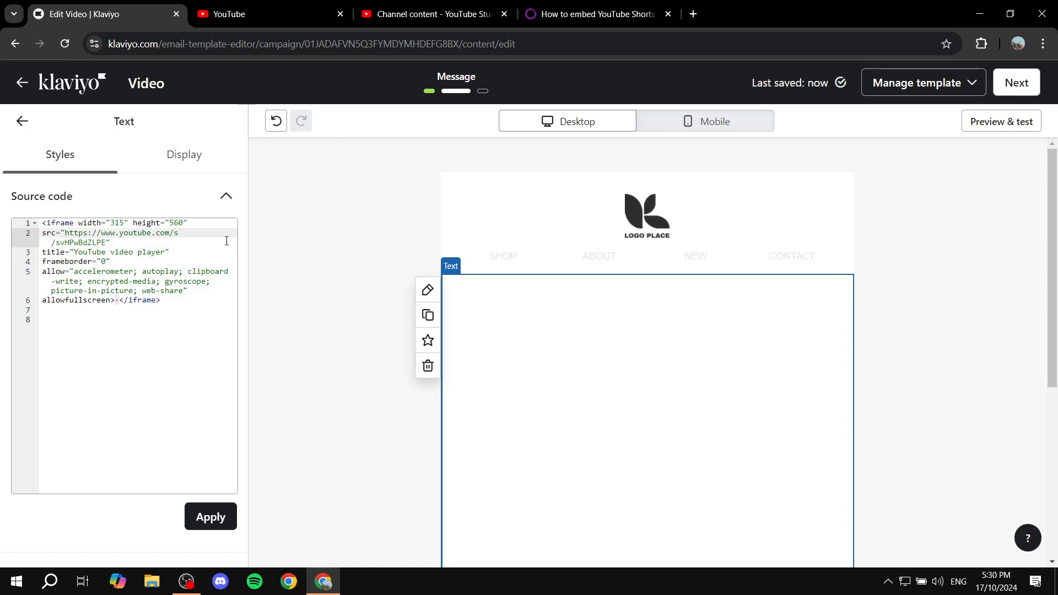
key(Right)
key(BackSpace)
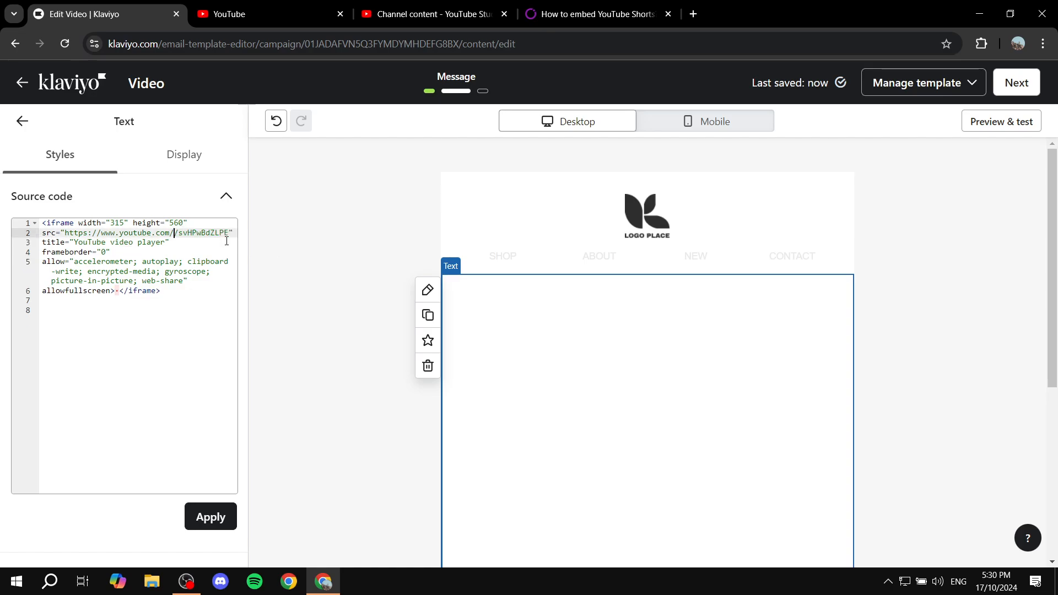
text(embed)
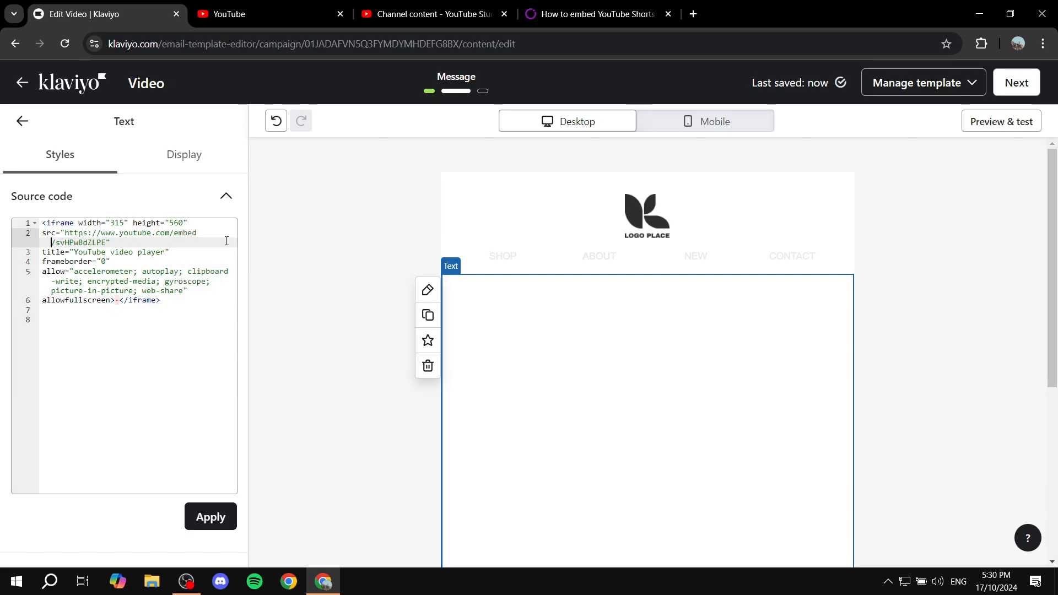
click(223, 516)
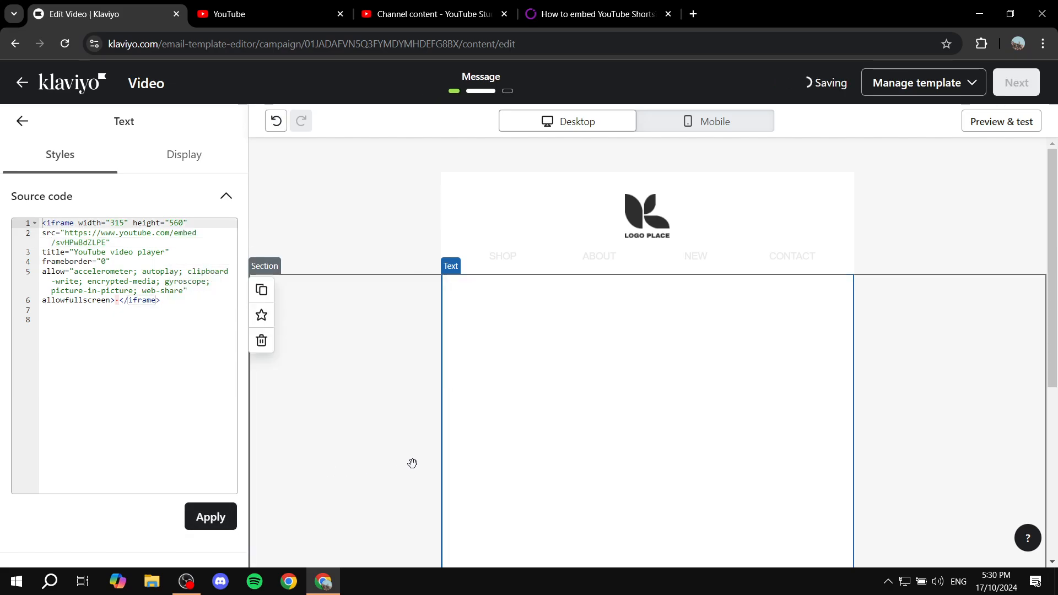
scroll(684, 377, down, 1)
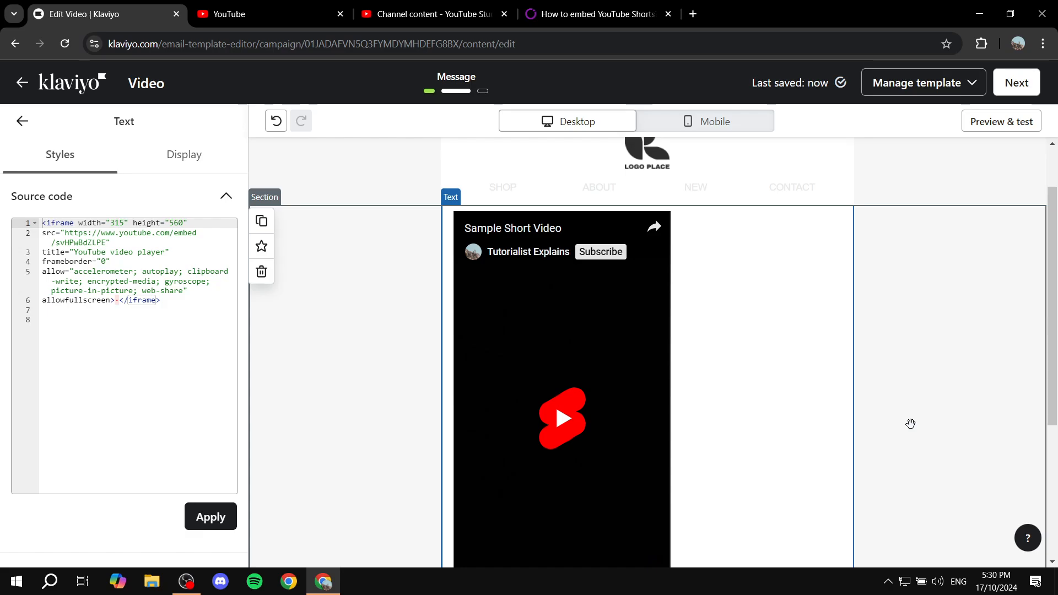
drag(178, 301, 43, 223)
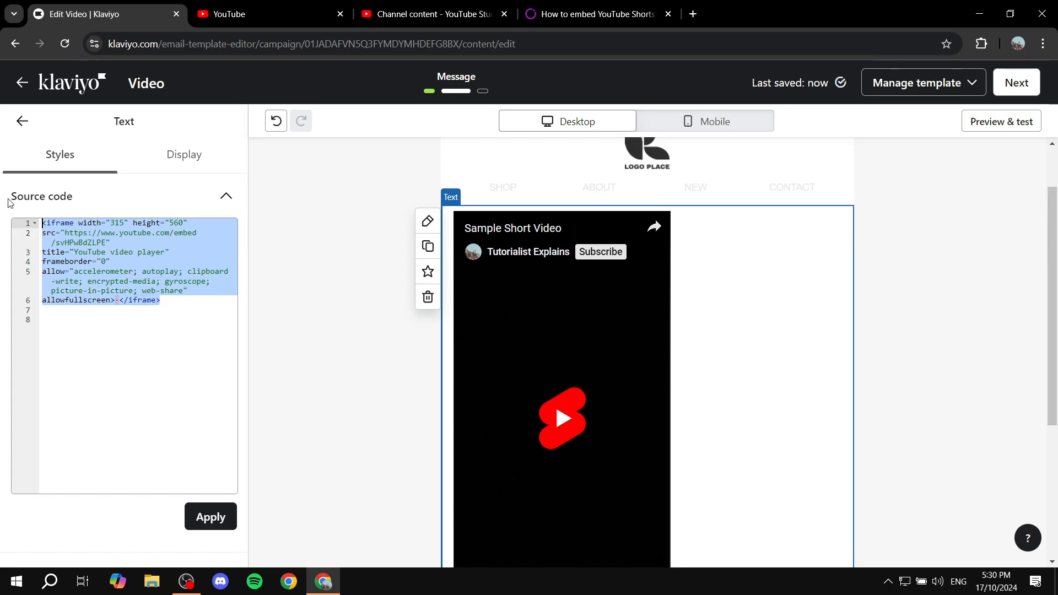
click(128, 252)
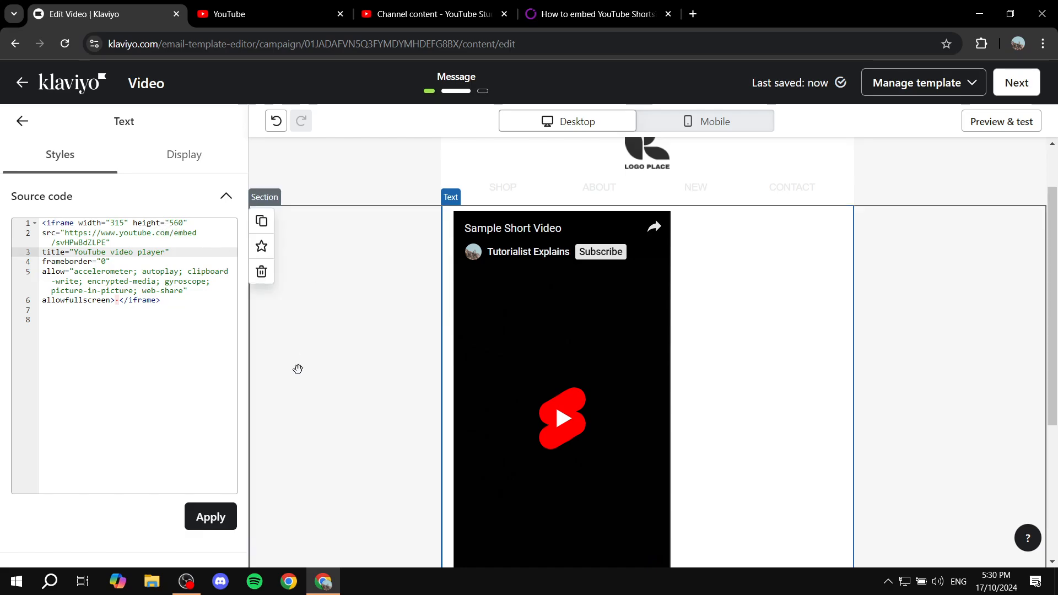
click(208, 520)
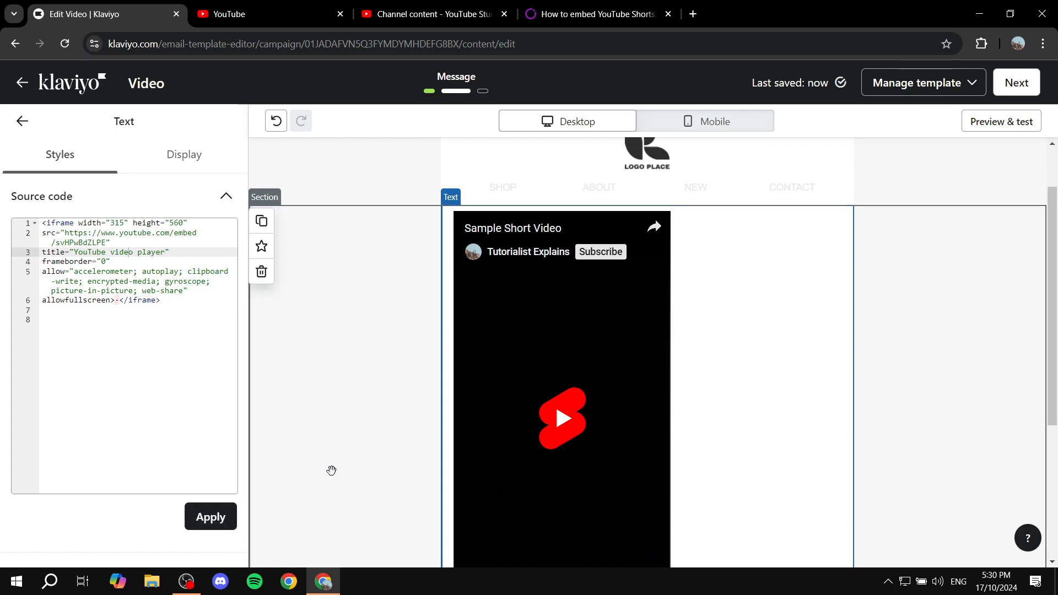